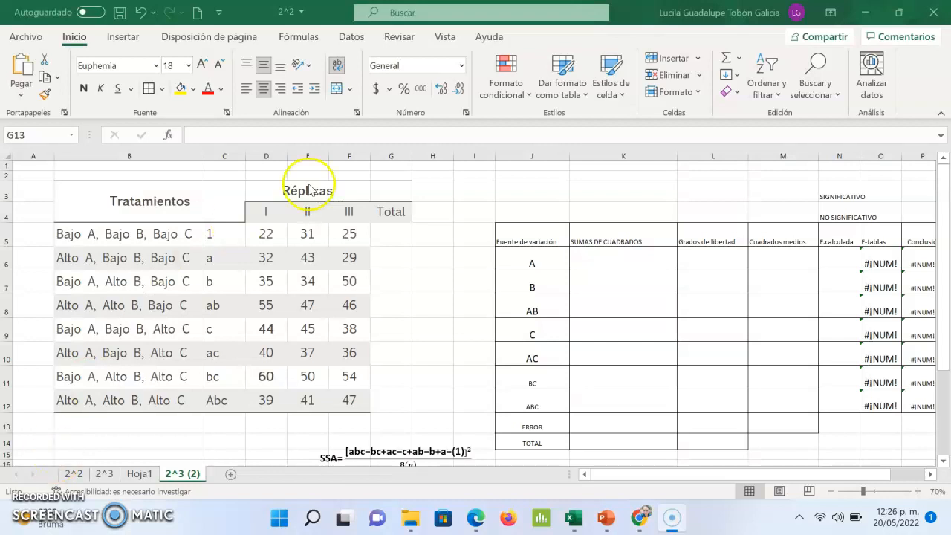
- Total the three replicates of the first treatment in G5 with =SUMA(D5:F5) and fill the formula down to G12
left_click(397, 237)
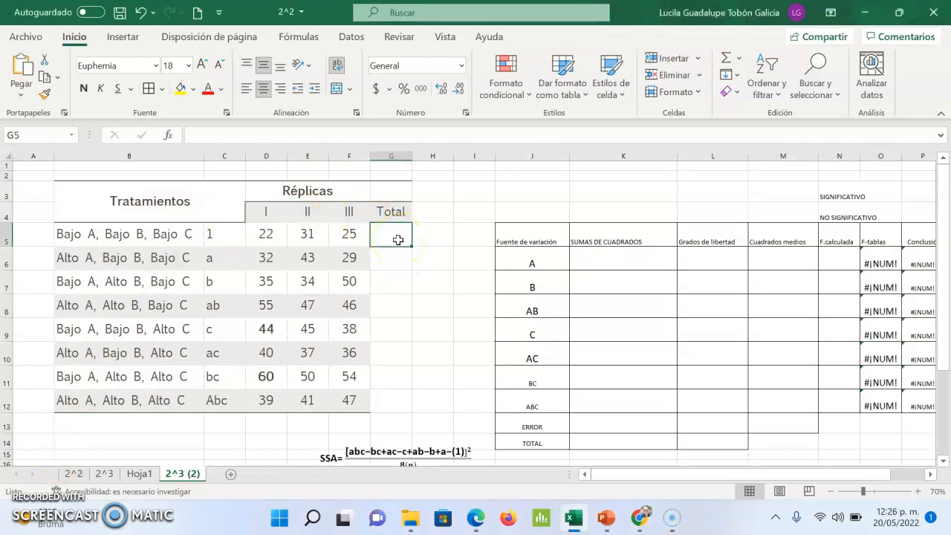
left_click(726, 58)
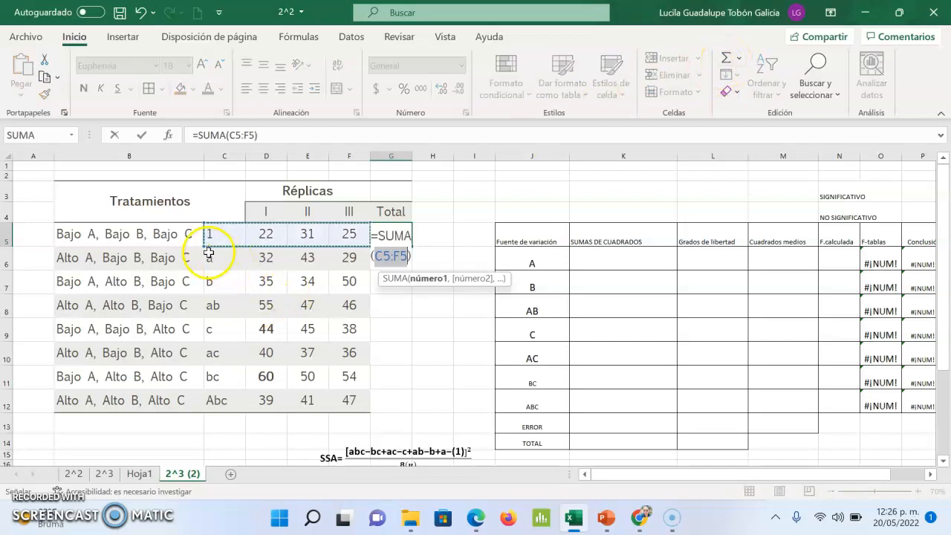
left_click_drag(208, 226, 266, 238)
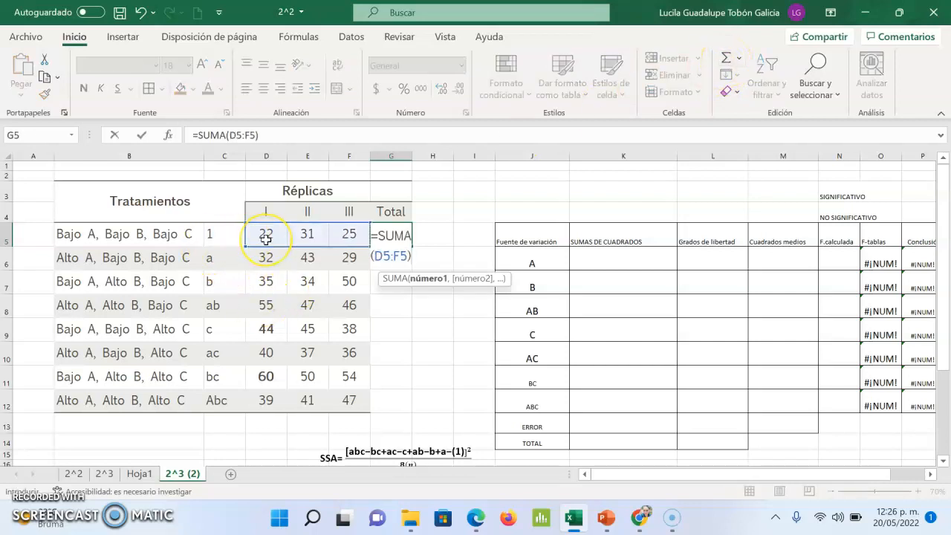
key("Return")
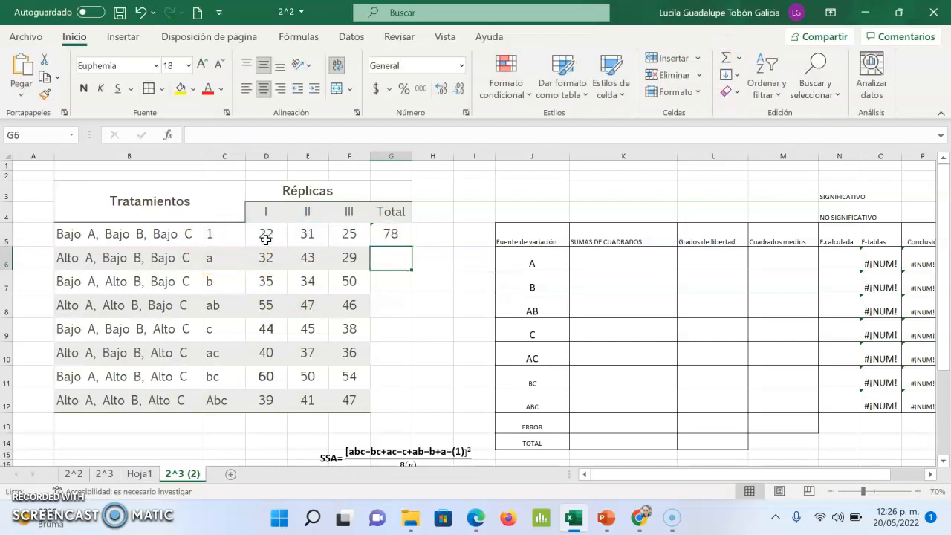
left_click(391, 236)
double_click(411, 246)
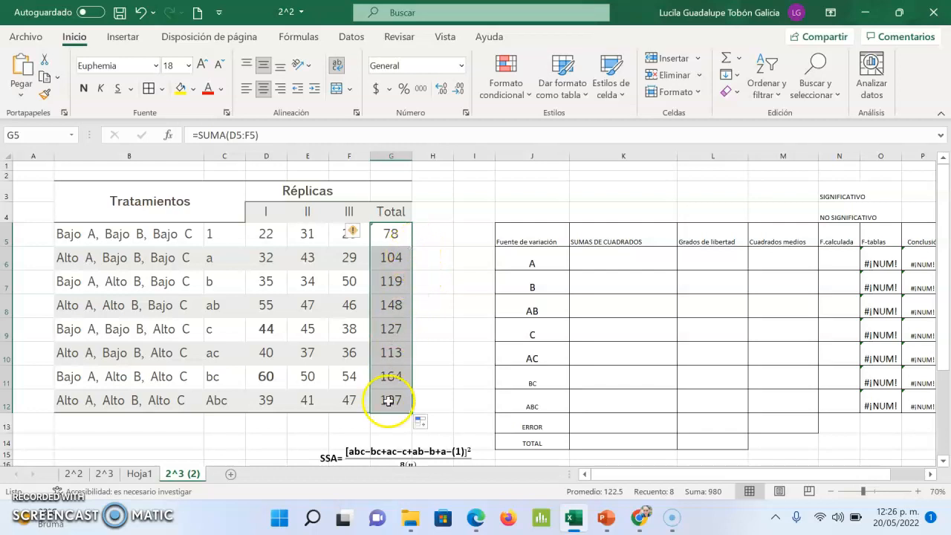
- Add the grand total of the treatment totals in G13 with =SUMA(G5:G12) and give that cell a yellow fill
left_click(387, 429)
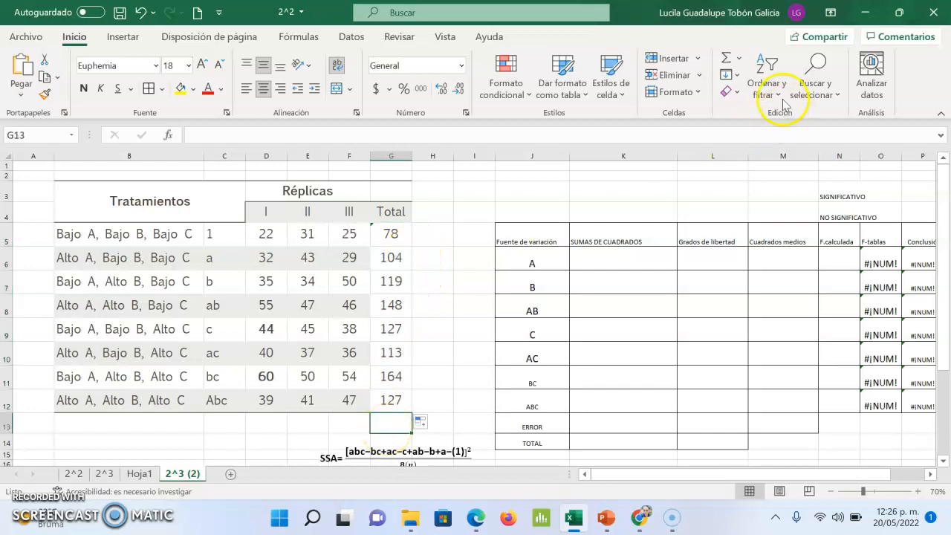
left_click(726, 59)
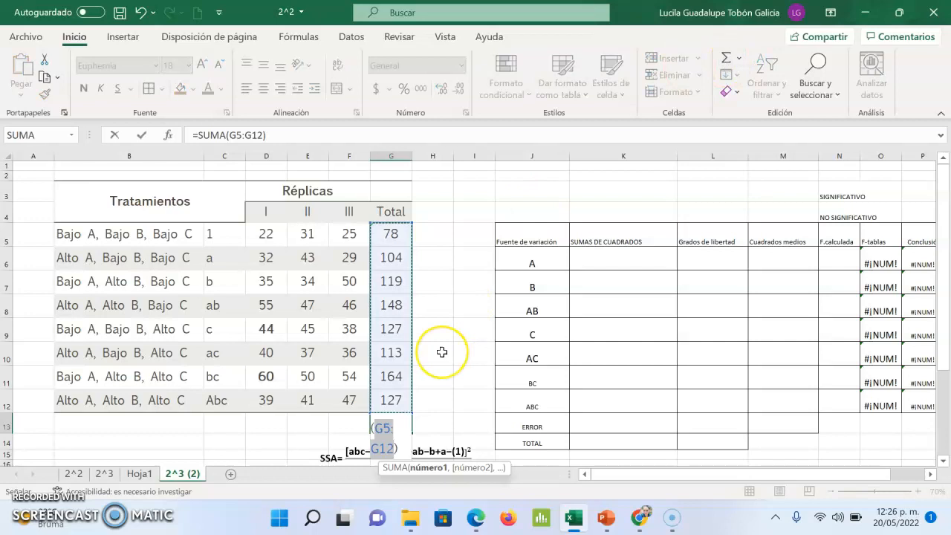
key("Return")
left_click(383, 422)
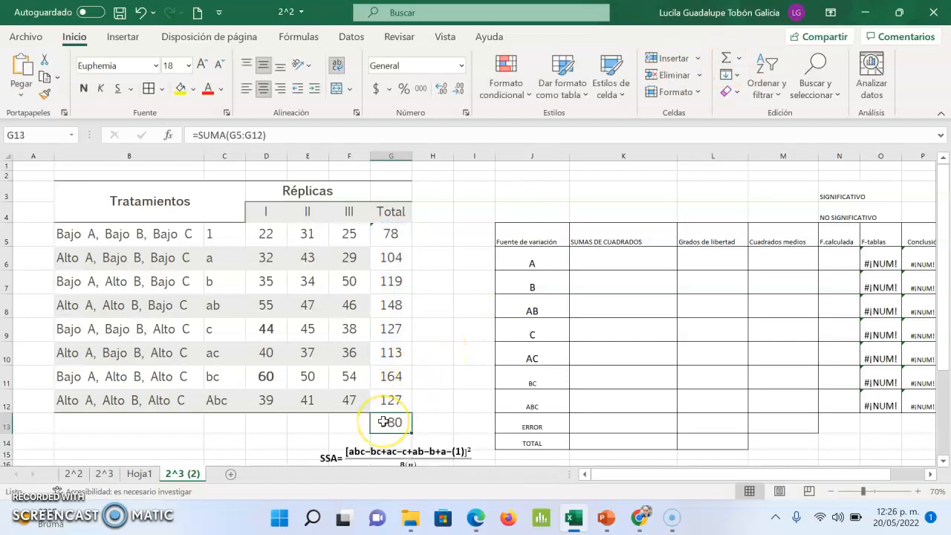
left_click(182, 88)
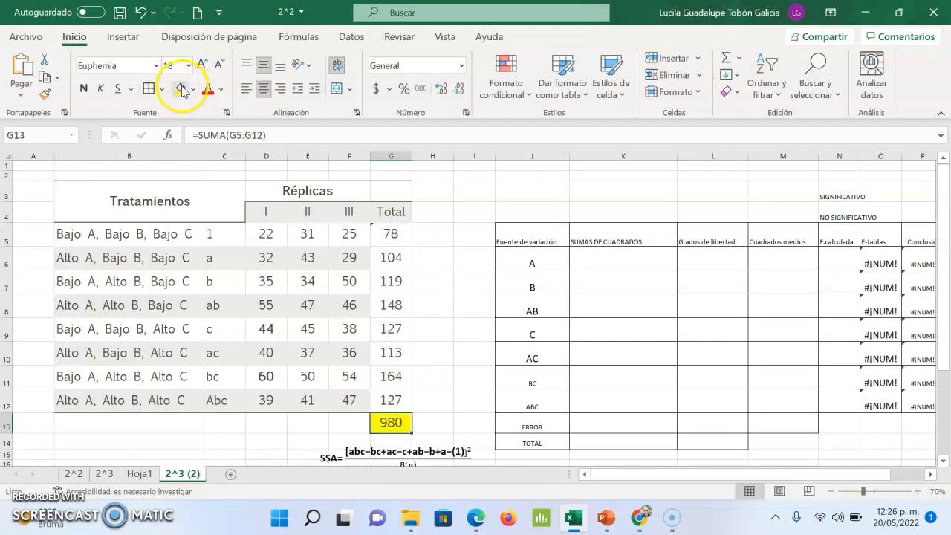
left_click(449, 252)
- Move the SSA equation from below the treatments table to just above the analysis of variance table
left_click(625, 261)
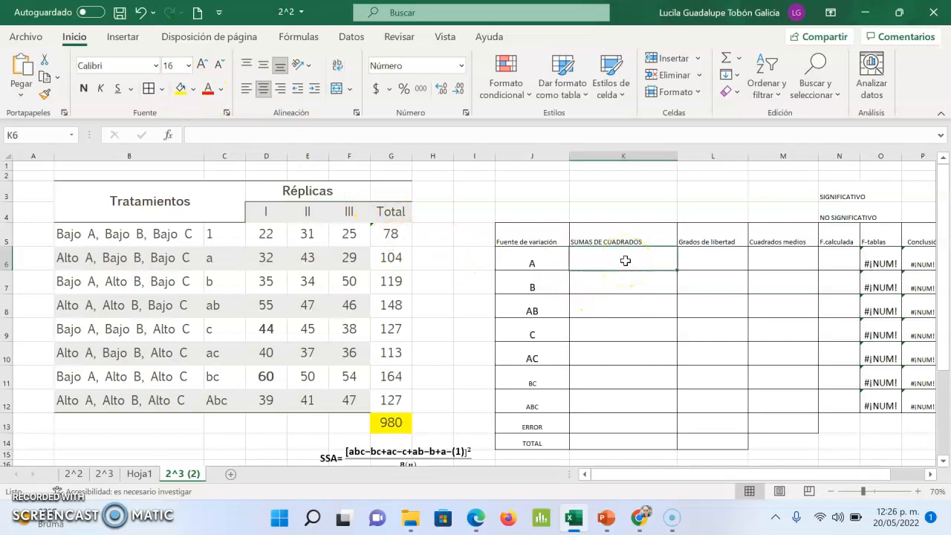
left_click(439, 445)
left_click_drag(441, 440, 584, 178)
- Start the sum of squares formula for factor A in K6 with the contrast =((G12-G11+G10-G9+G8-G7+G6-G5
left_click(612, 272)
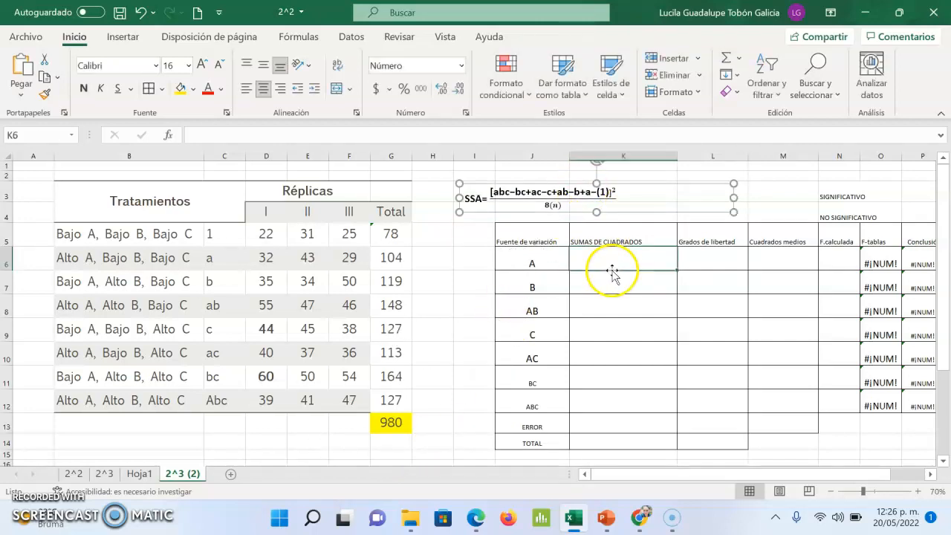
type("=")
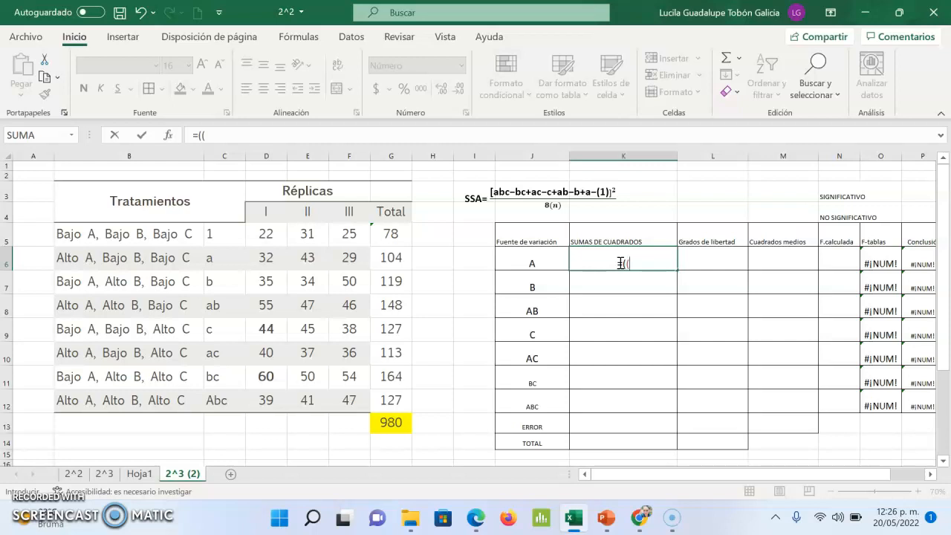
type("((")
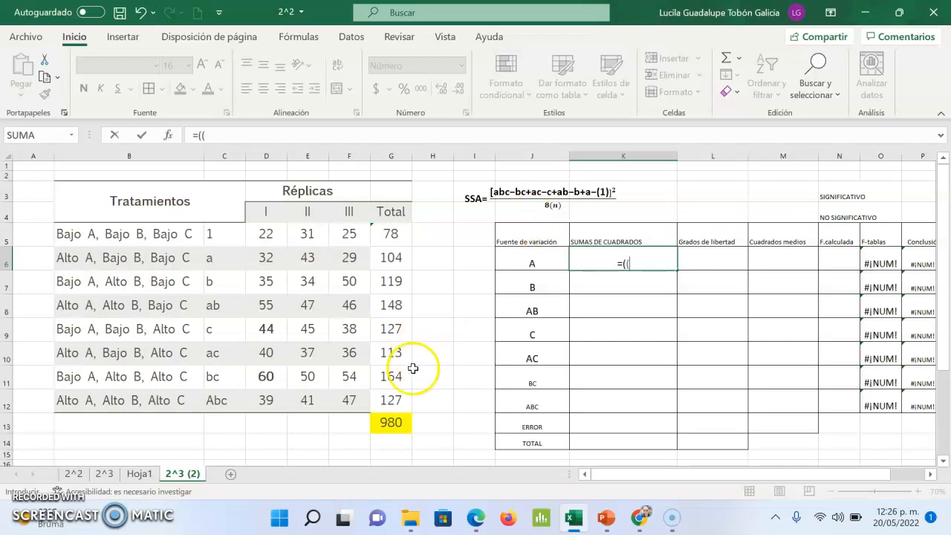
left_click(397, 402)
type("-")
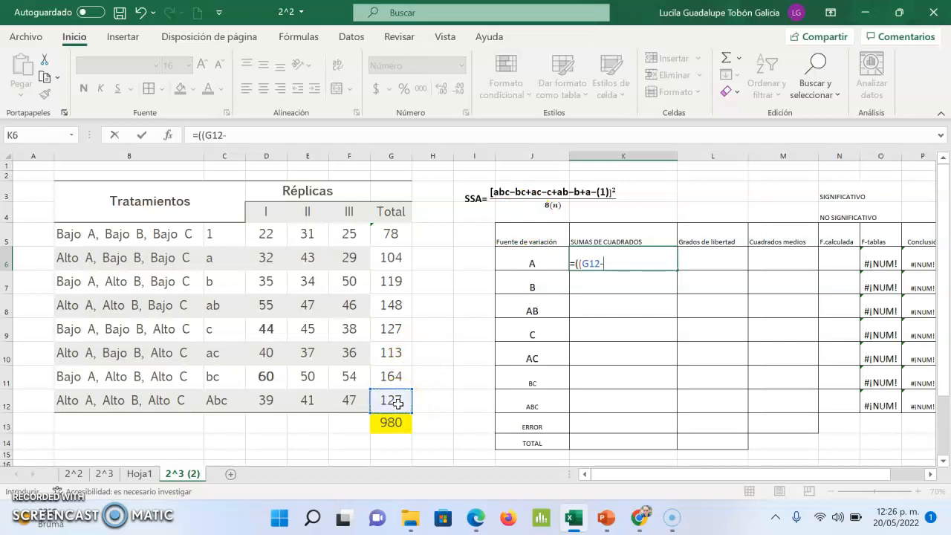
left_click(398, 377)
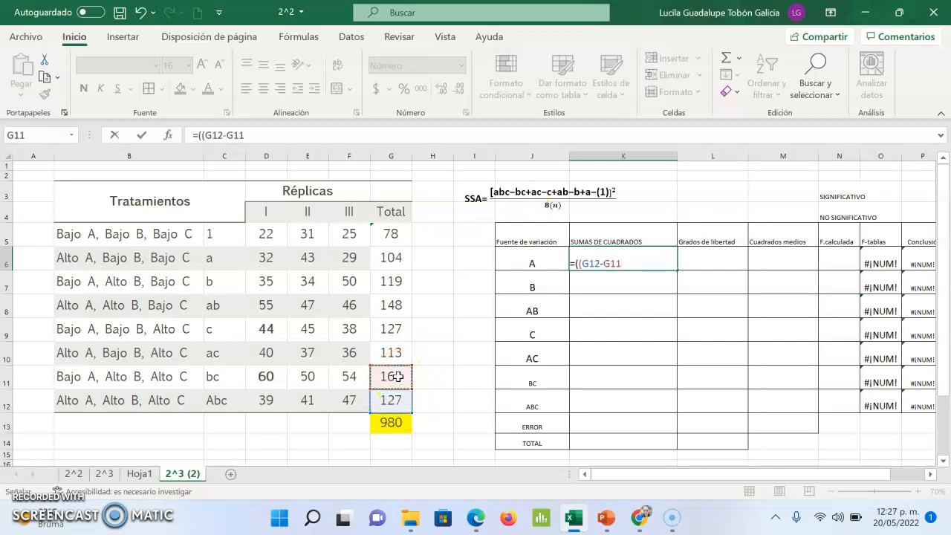
type("+")
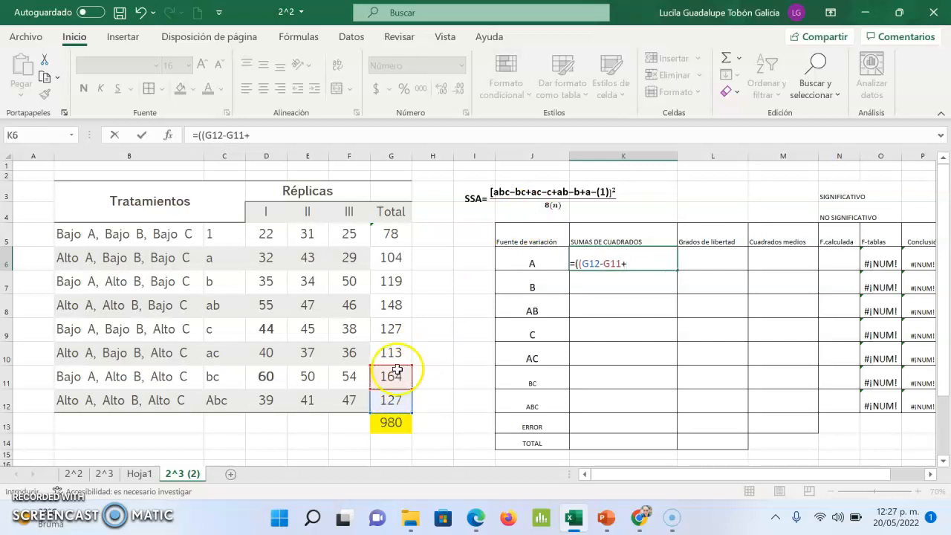
left_click(397, 355)
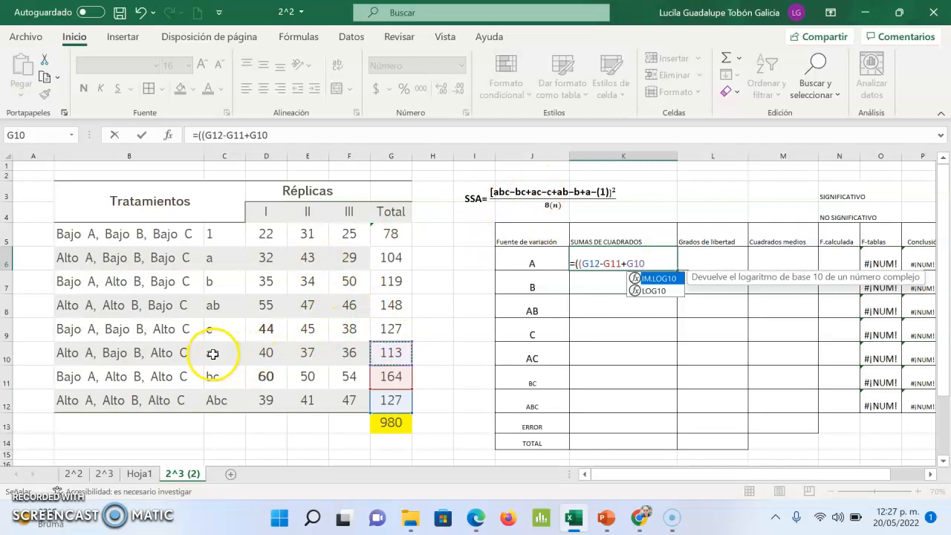
type("-")
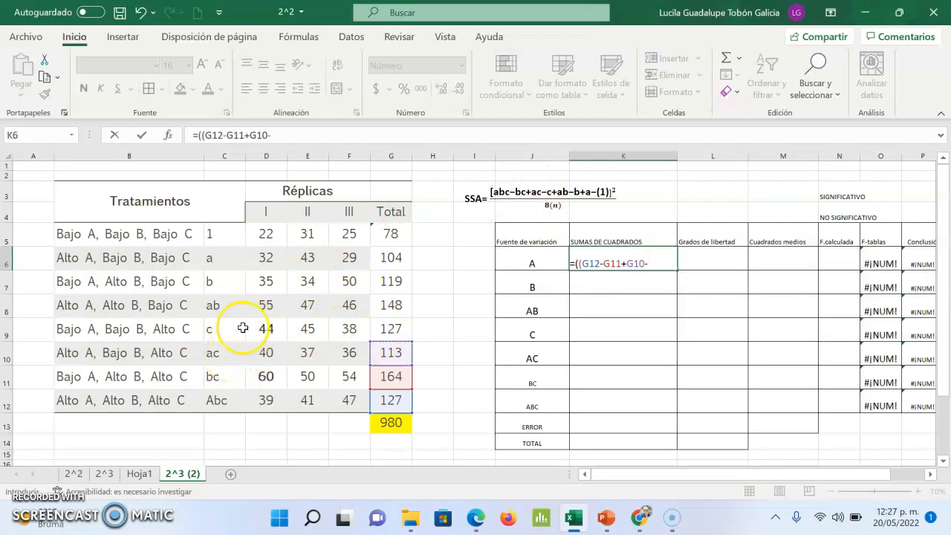
left_click(394, 329)
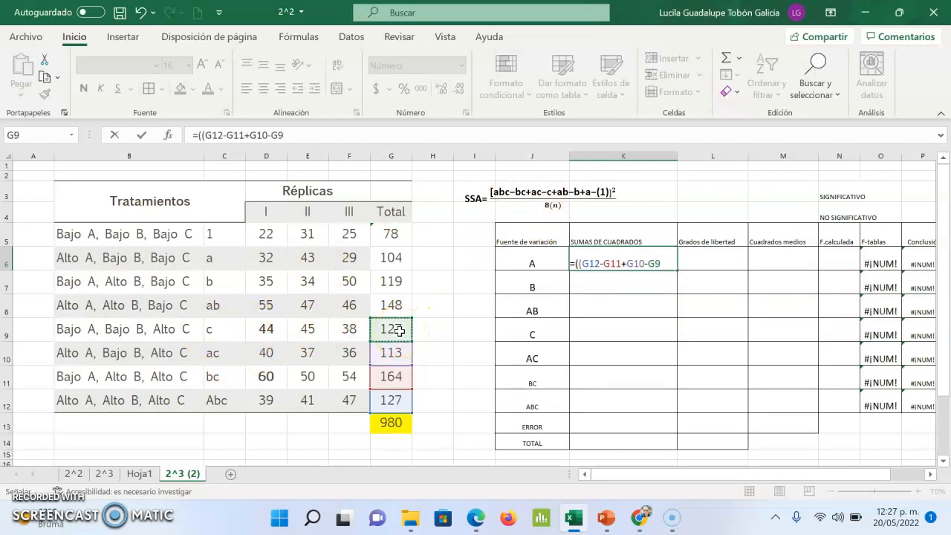
type("+")
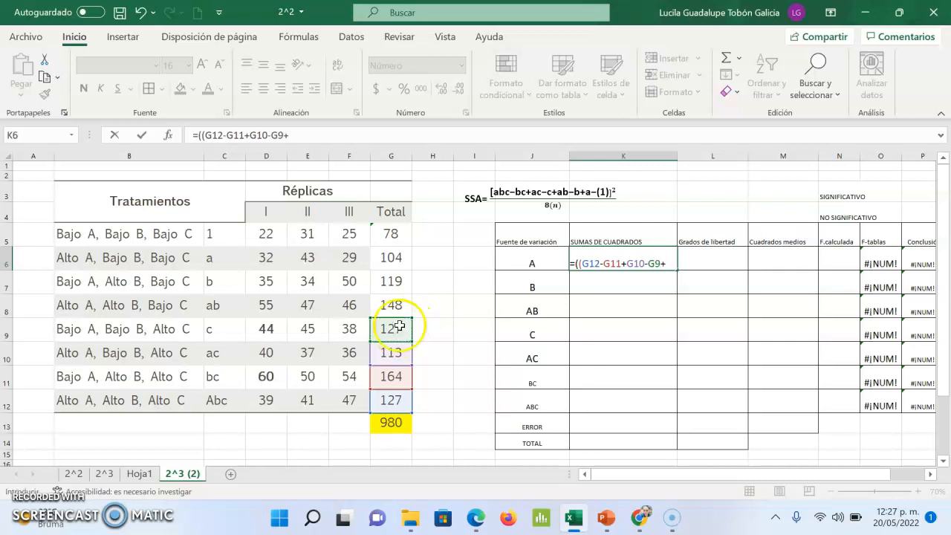
left_click(393, 305)
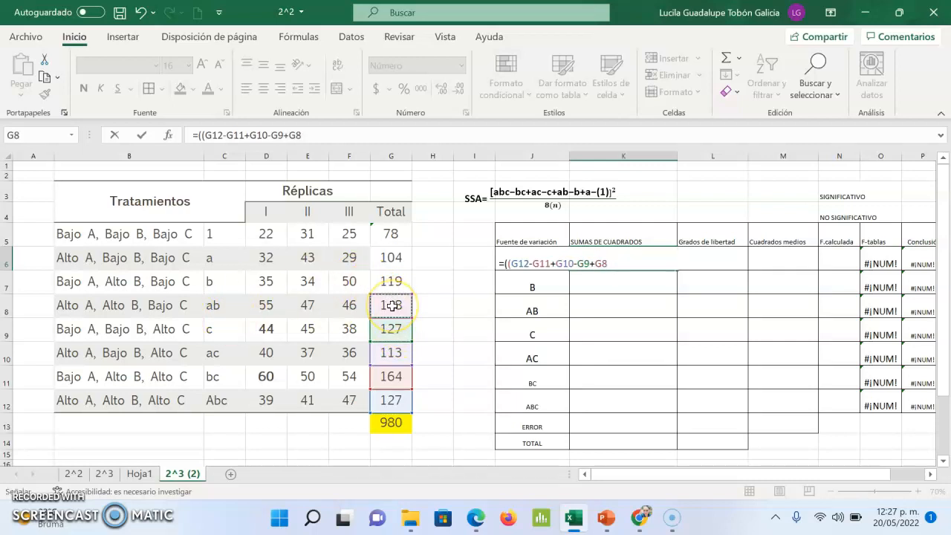
type("-")
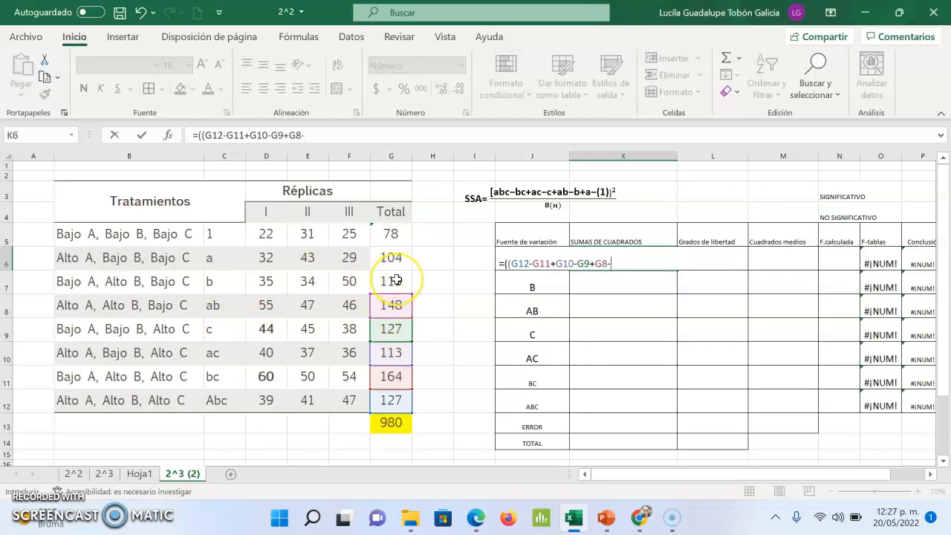
left_click(396, 280)
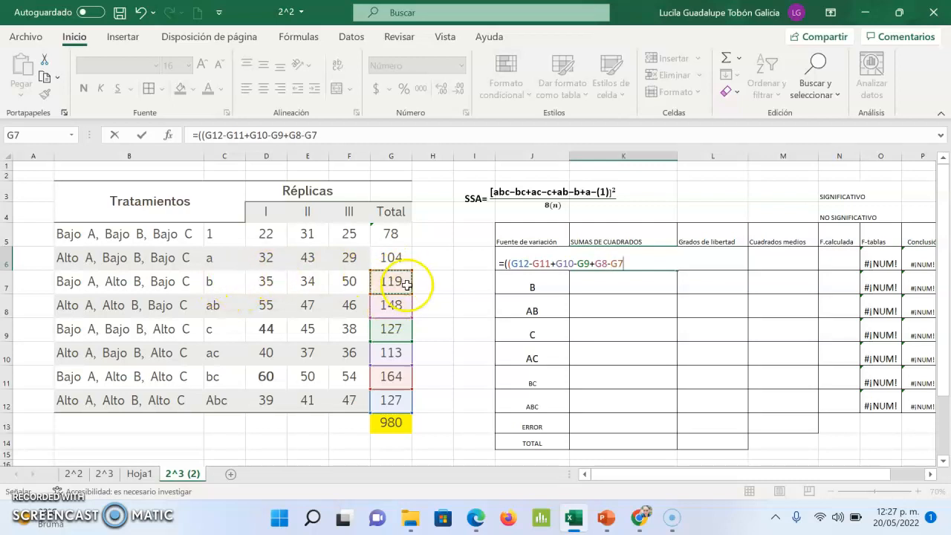
type("+")
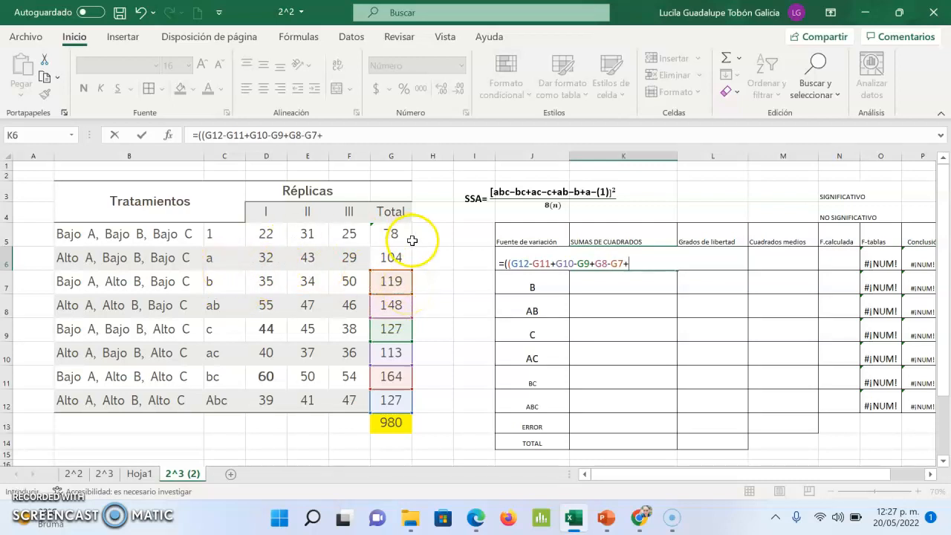
left_click(398, 258)
type("-")
left_click(398, 232)
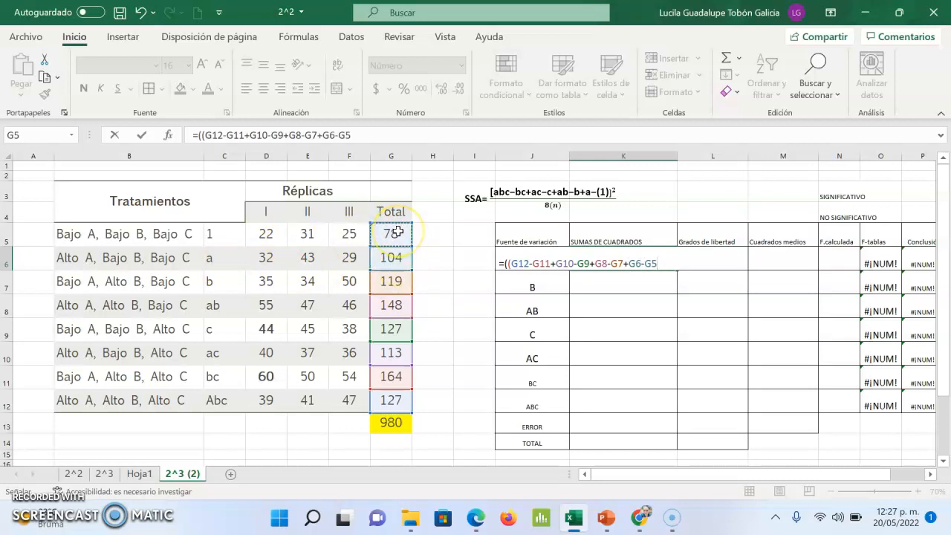
- Complete the factor A formula in K6 by squaring the contrast and dividing it by (8*3)
type("=")
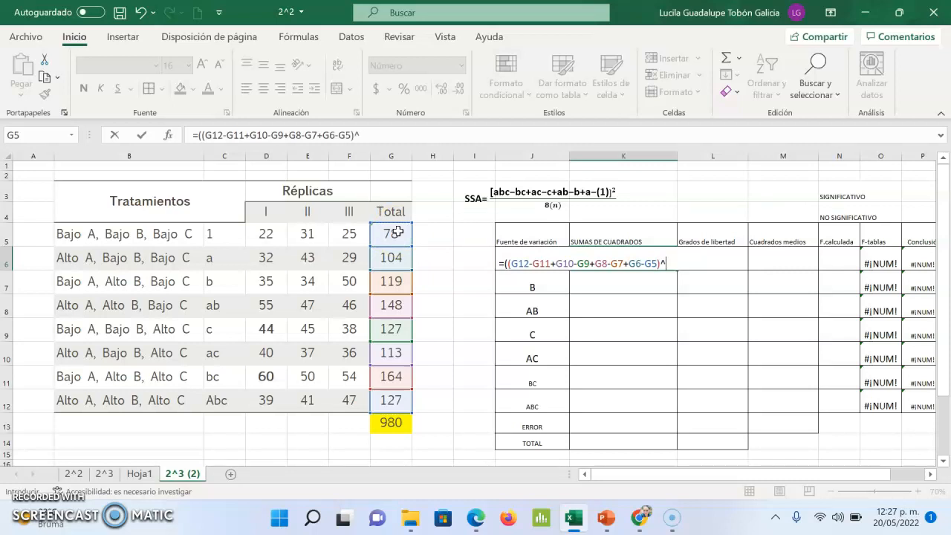
type(")/")
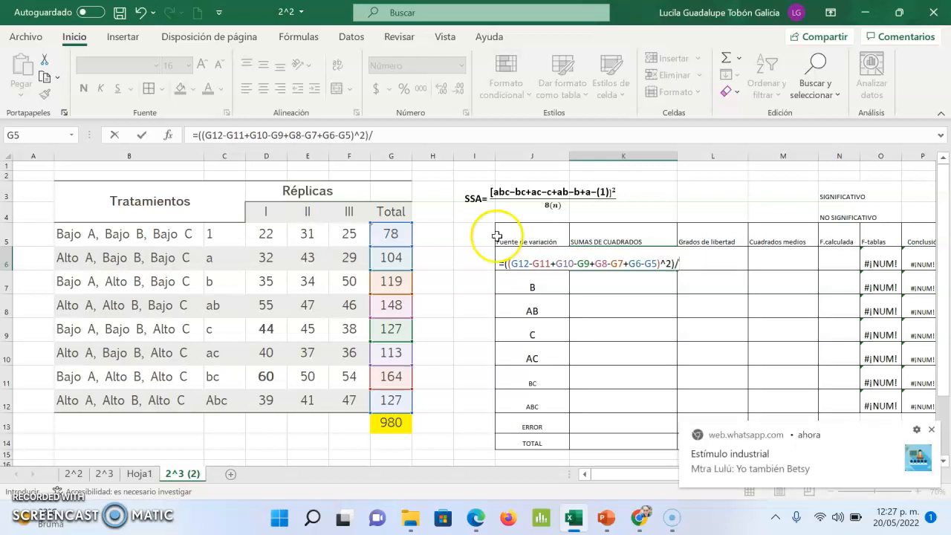
left_click(932, 430)
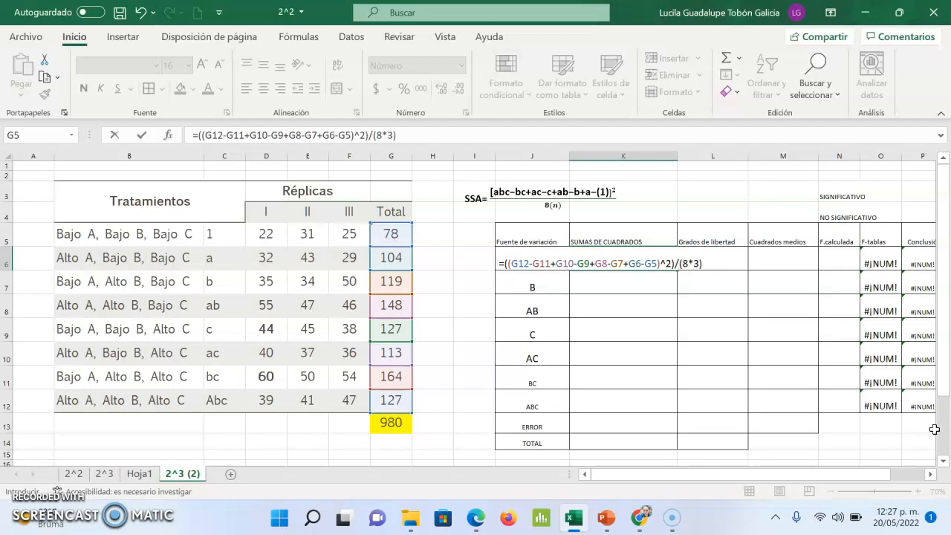
key("Return")
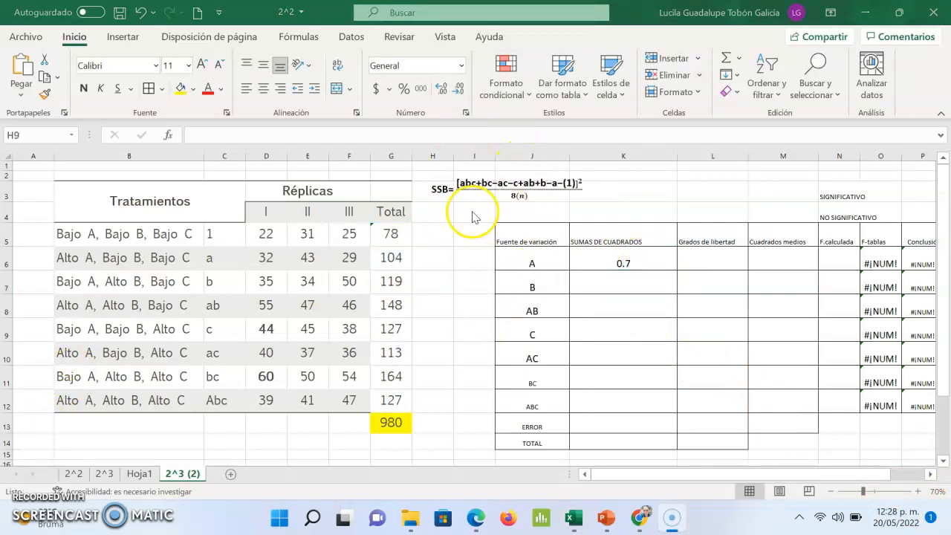
- Start the sum of squares formula for factor B in K7 with =((G12+G11-G10-G9
left_click(608, 289)
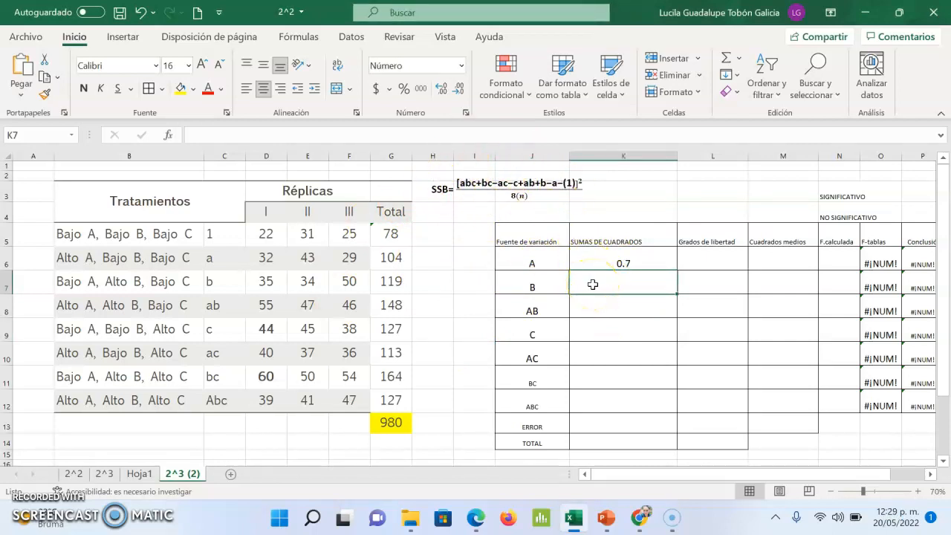
type("=((")
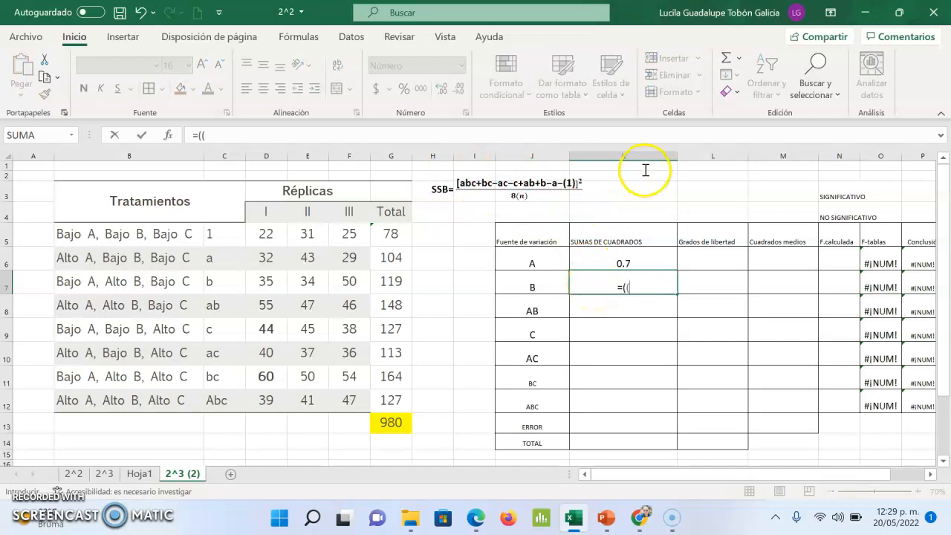
left_click(402, 401)
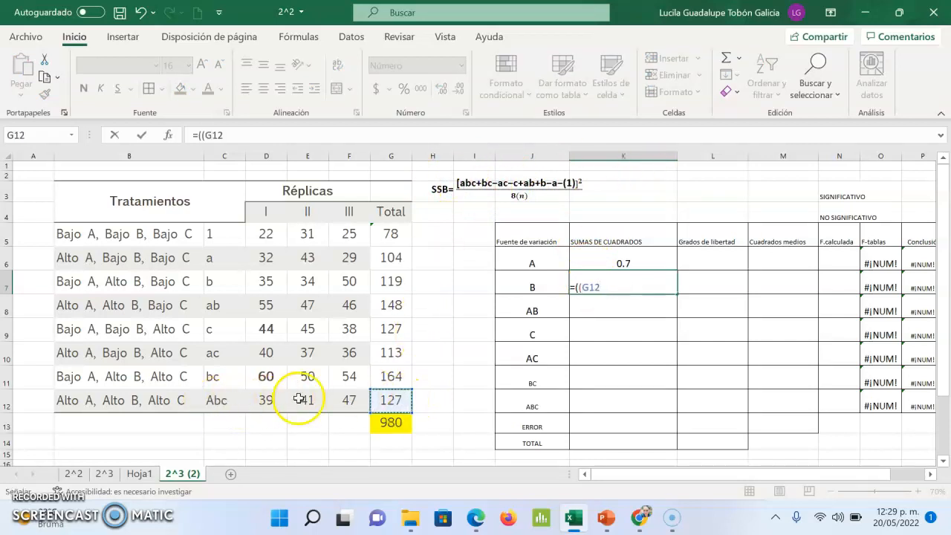
type("+")
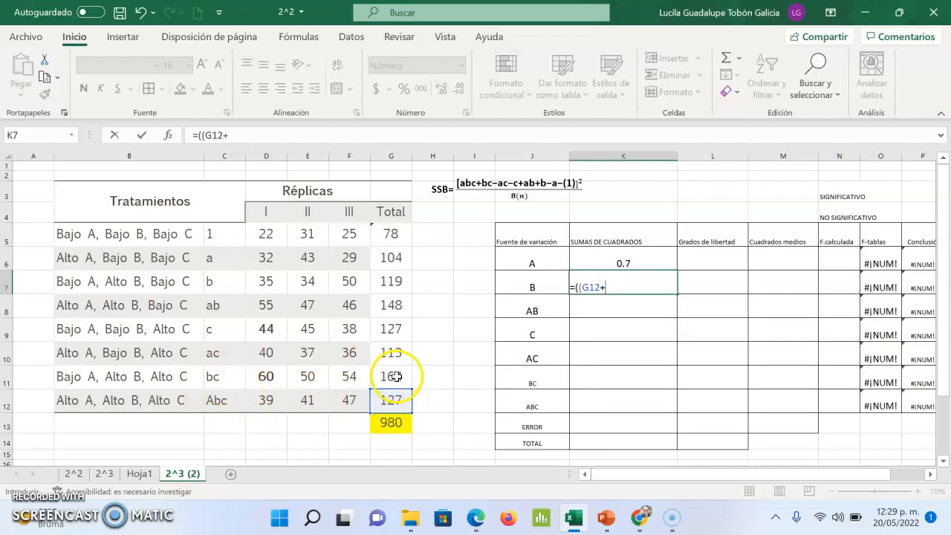
left_click(397, 377)
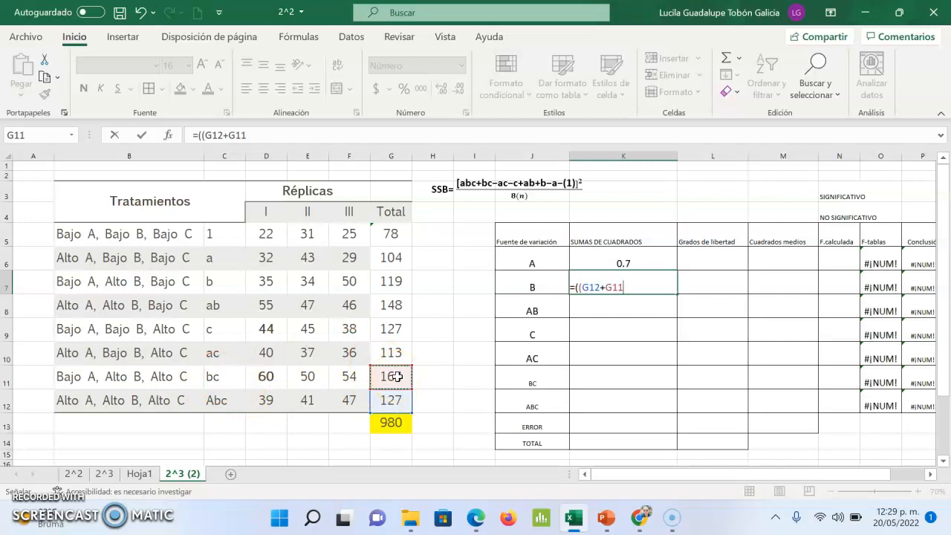
type("-")
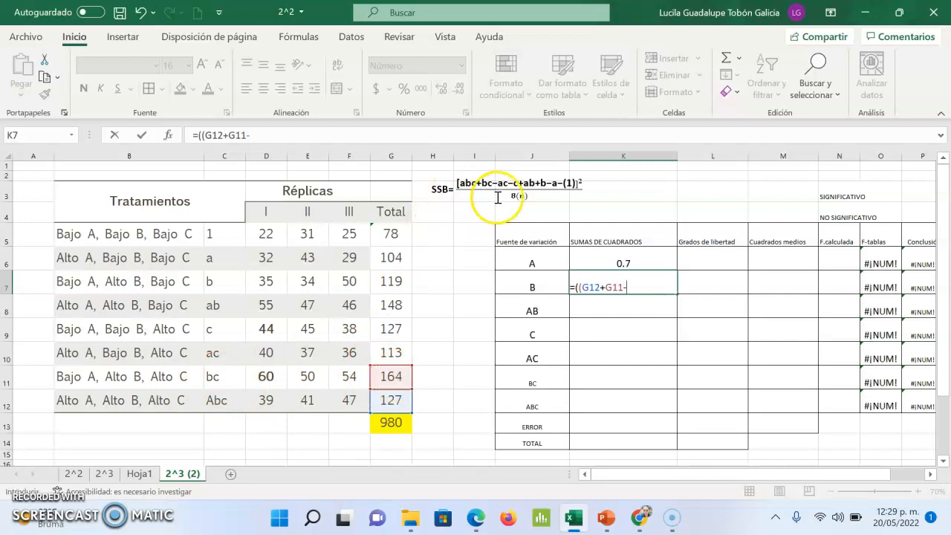
left_click(385, 358)
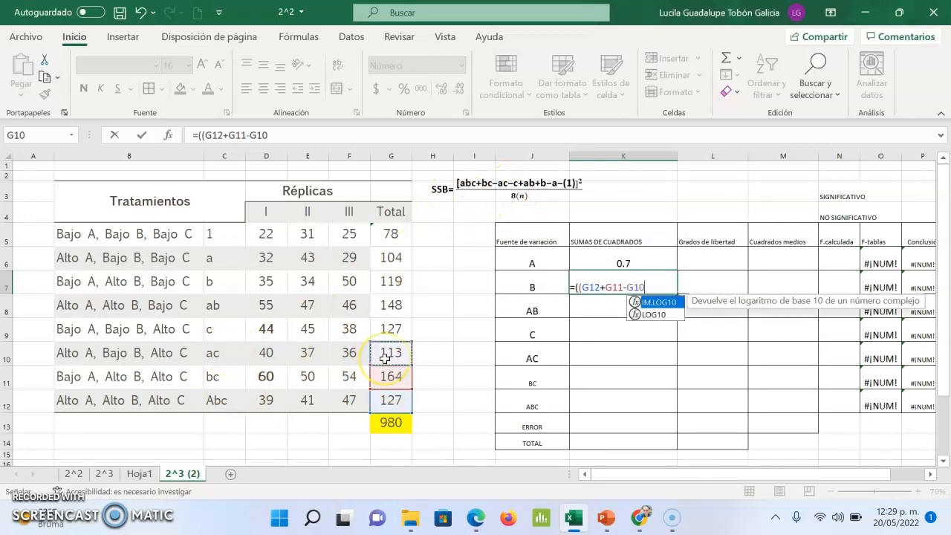
type("-")
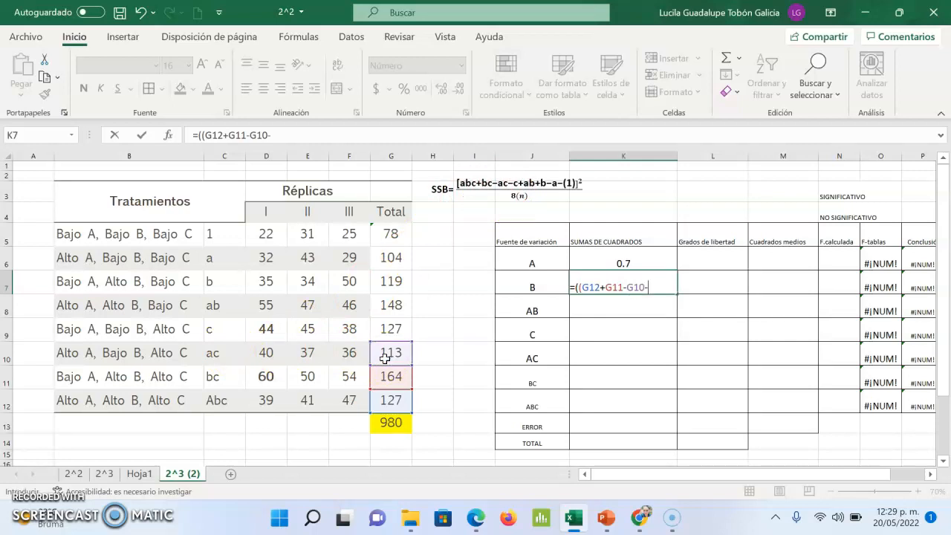
left_click(387, 328)
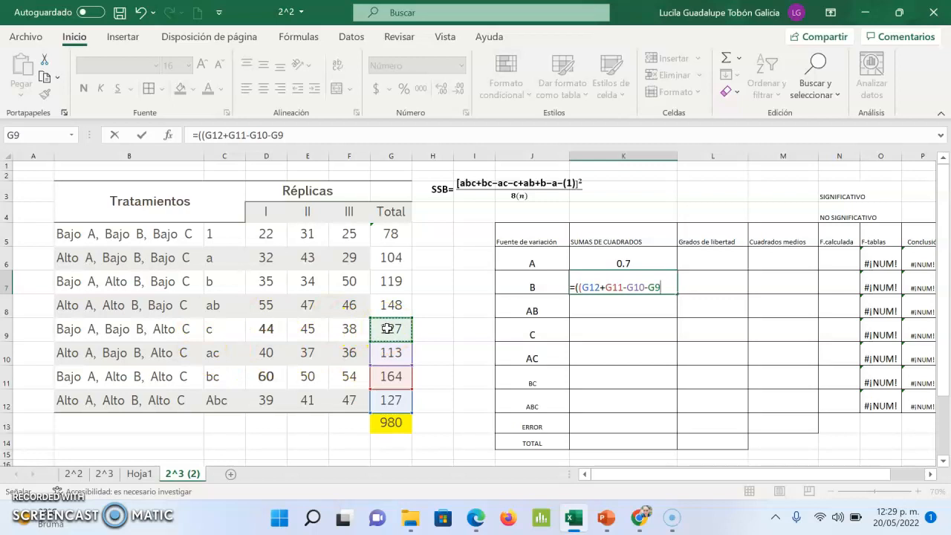
- Complete the factor B formula in K7 by adding +G8+G7-G6-G5, squaring the contrast and dividing it by (8*3)
type("+")
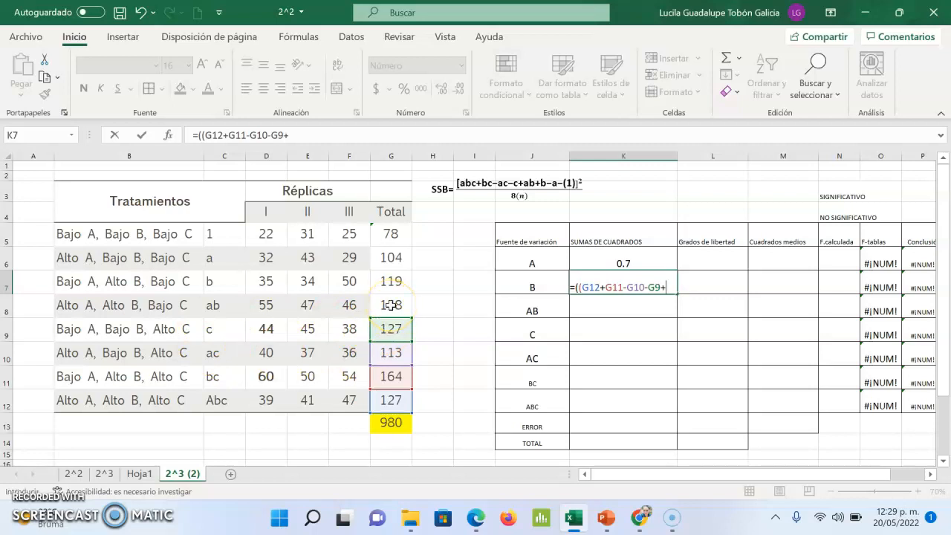
left_click(390, 304)
type("+")
left_click(389, 280)
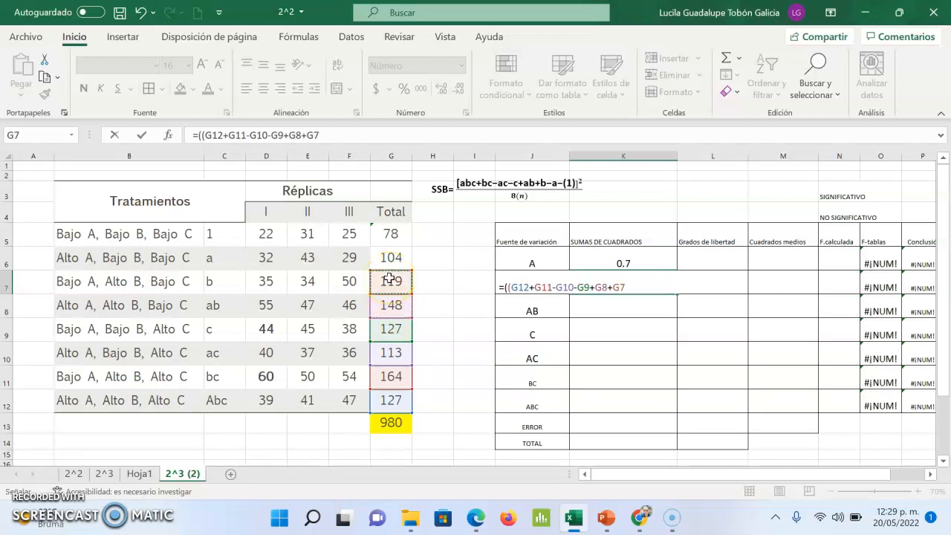
type("-")
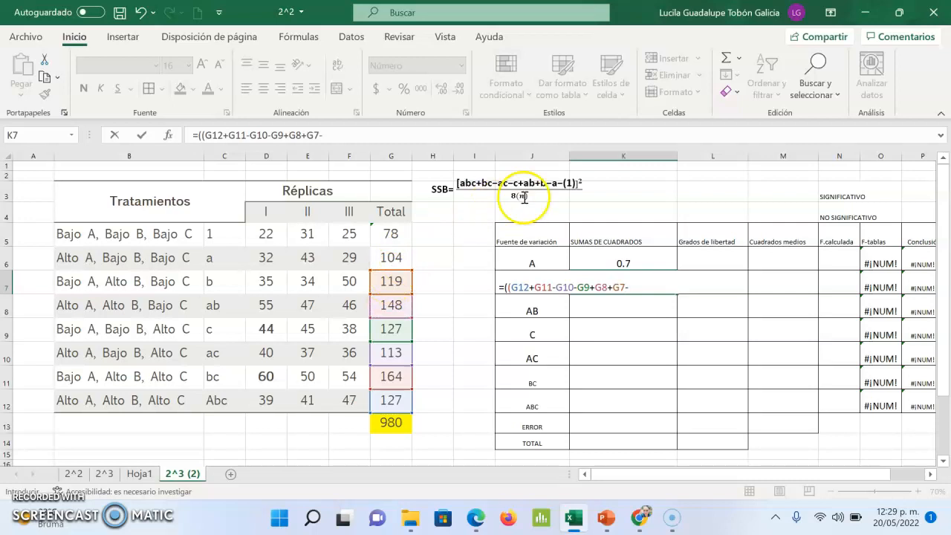
left_click(393, 255)
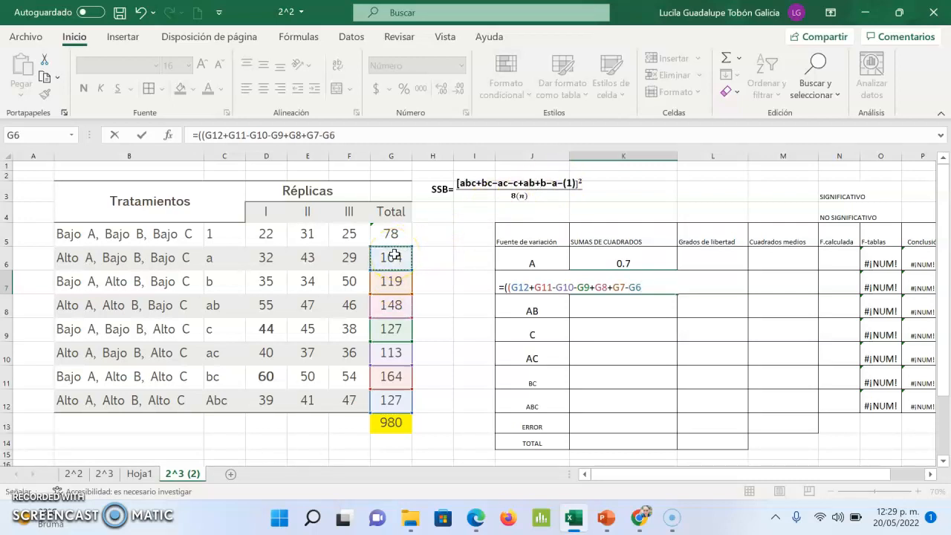
type("-")
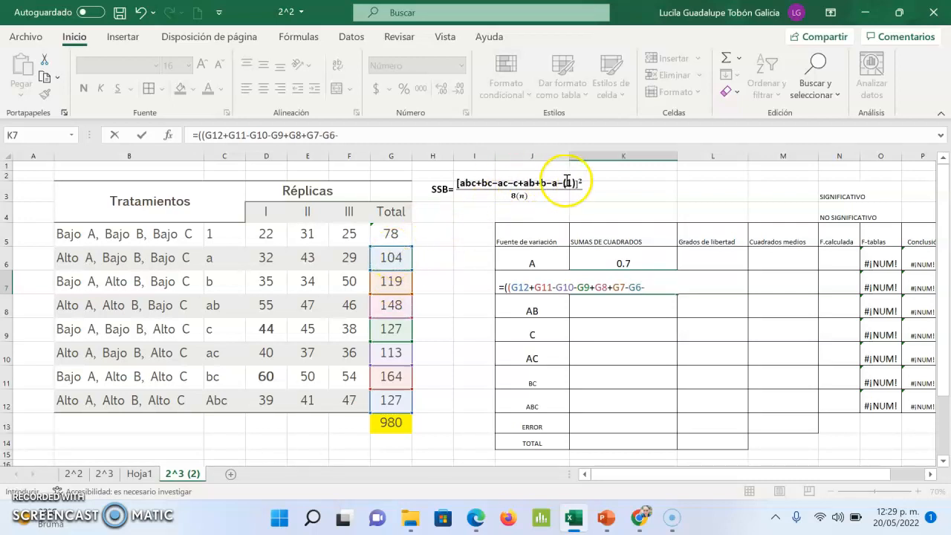
left_click(401, 227)
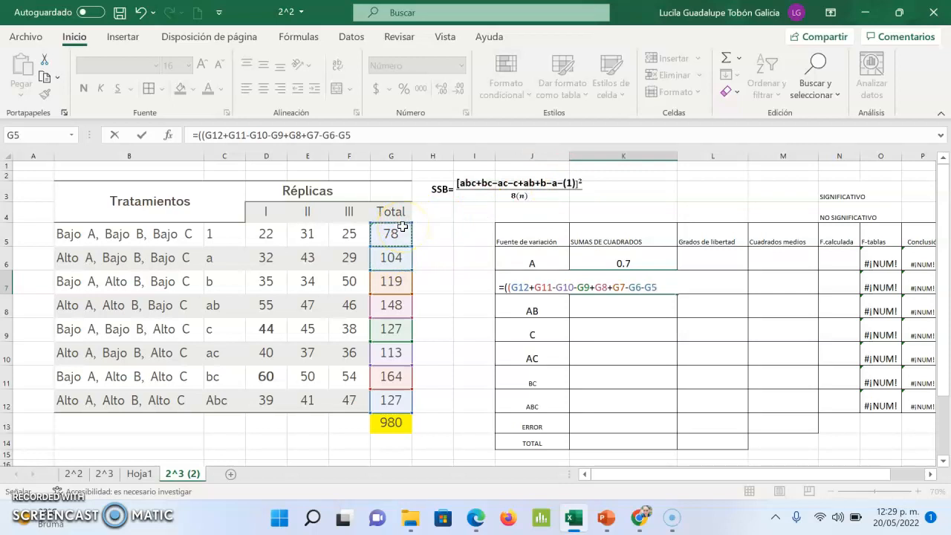
type(")^2)/(8*3")
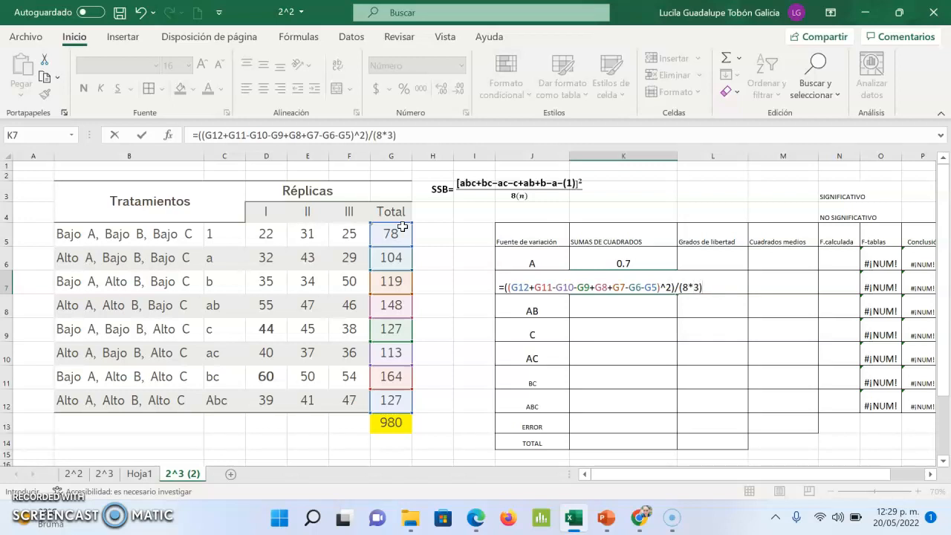
key("Return")
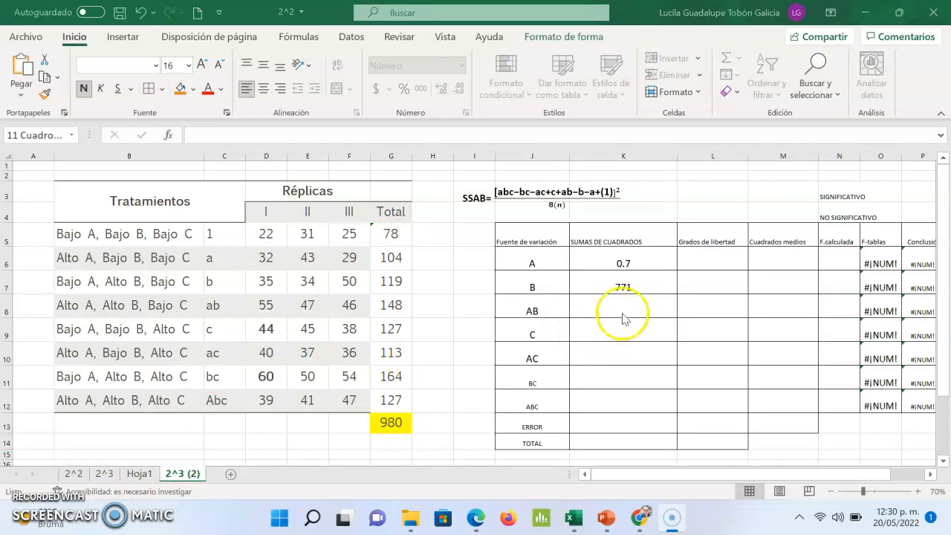
- Start the sum of squares formula for the AB interaction in K8 with =((G12-G11-G10+G9
left_click(624, 318)
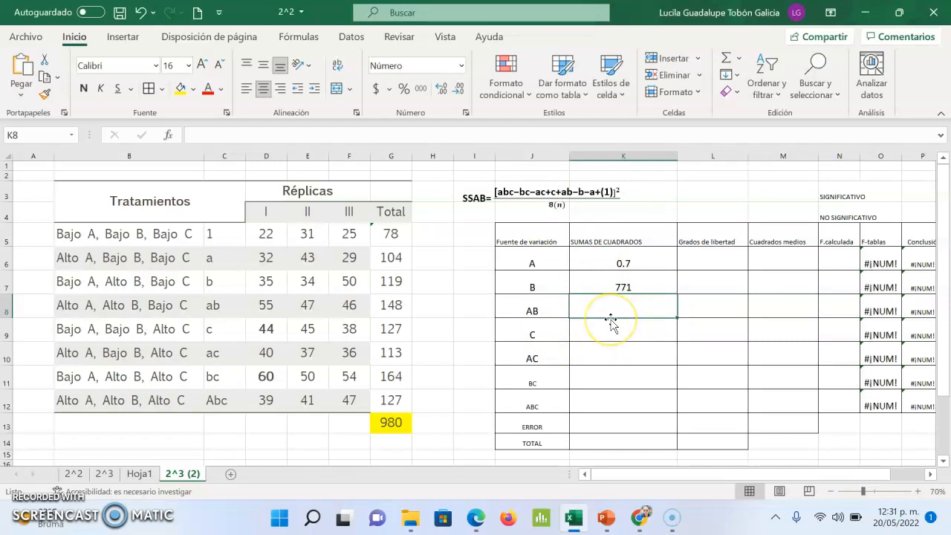
type("=((")
left_click(386, 402)
type("-")
left_click(394, 375)
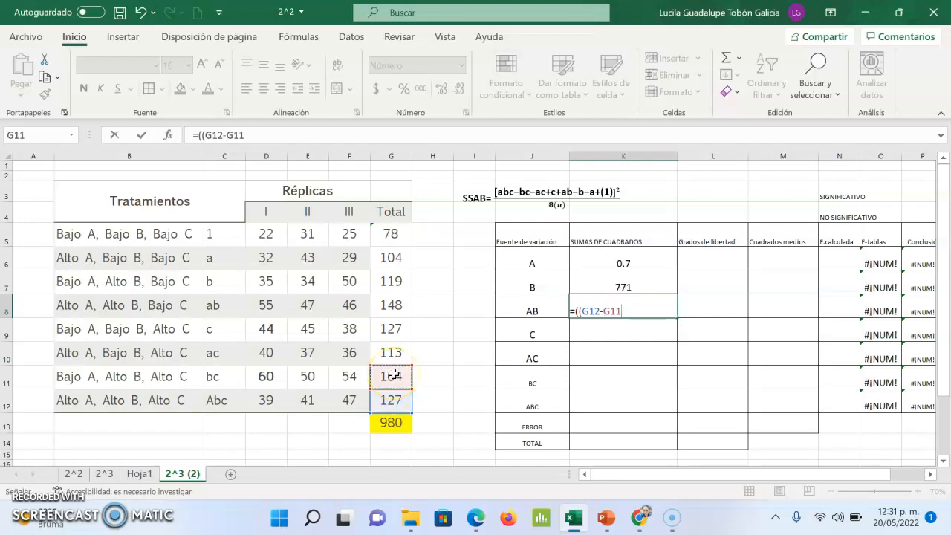
type("-")
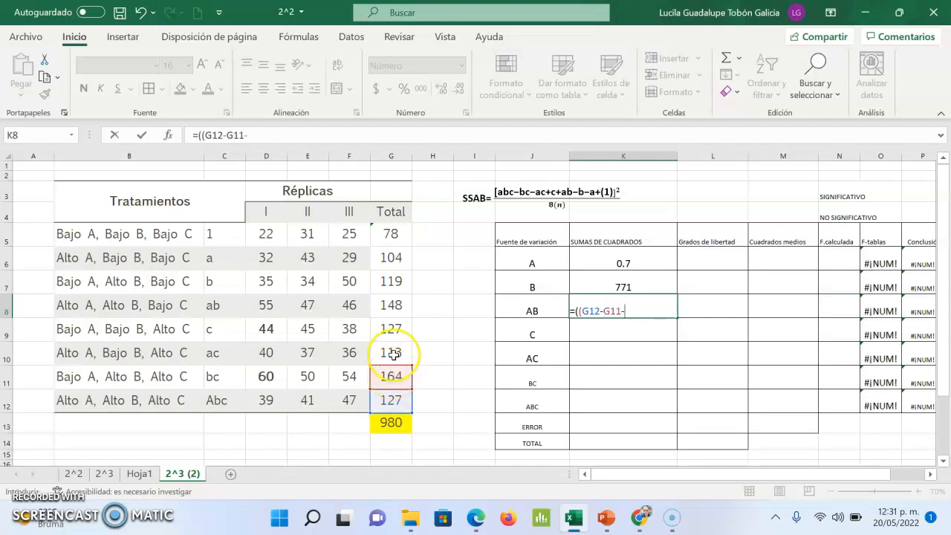
left_click(394, 355)
type("+")
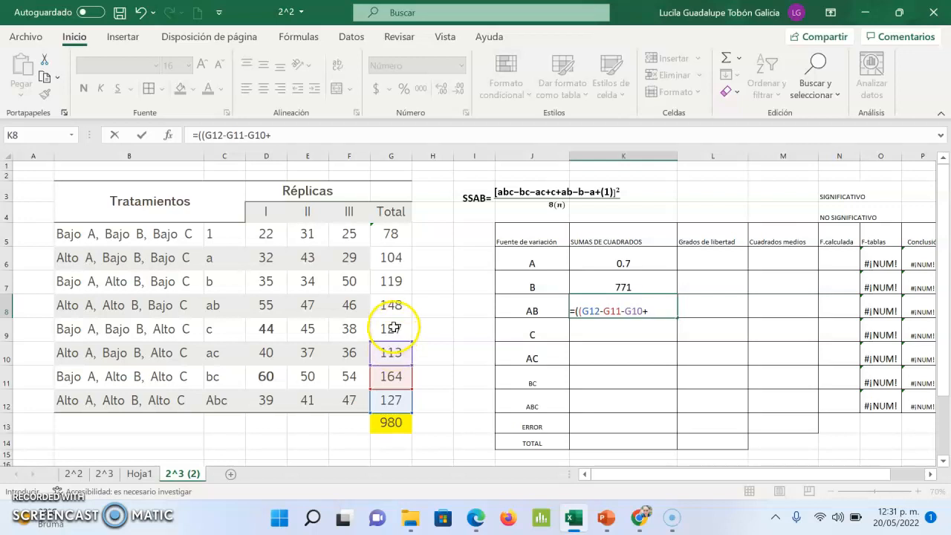
left_click(394, 328)
- Extend the AB contrast in K8 with the remaining treatment totals, +G8-G7-G6+G5
type("+")
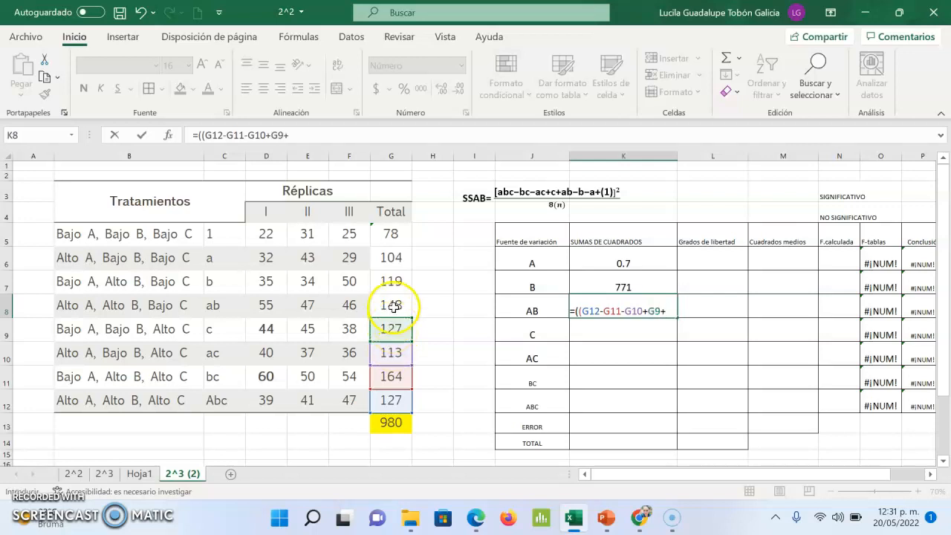
left_click(393, 303)
type("-")
left_click(394, 281)
type("-")
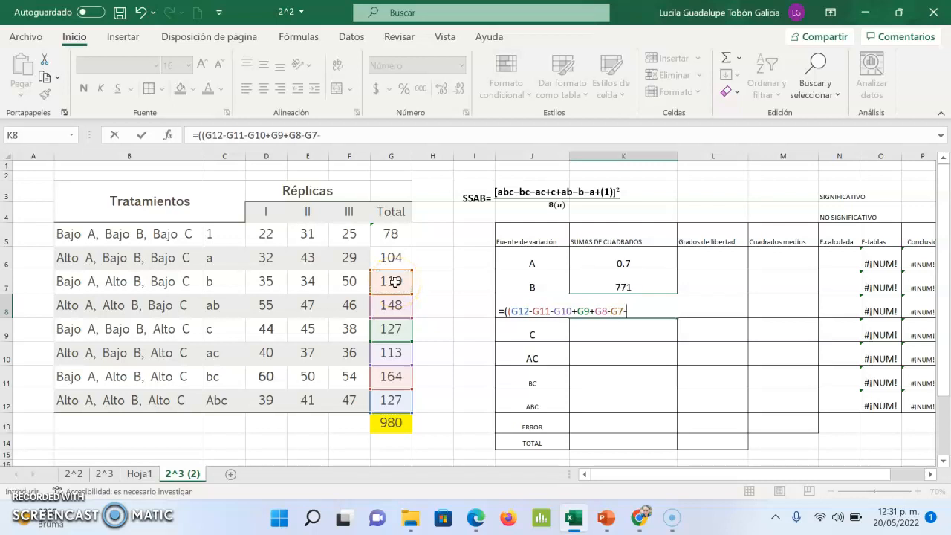
left_click(399, 256)
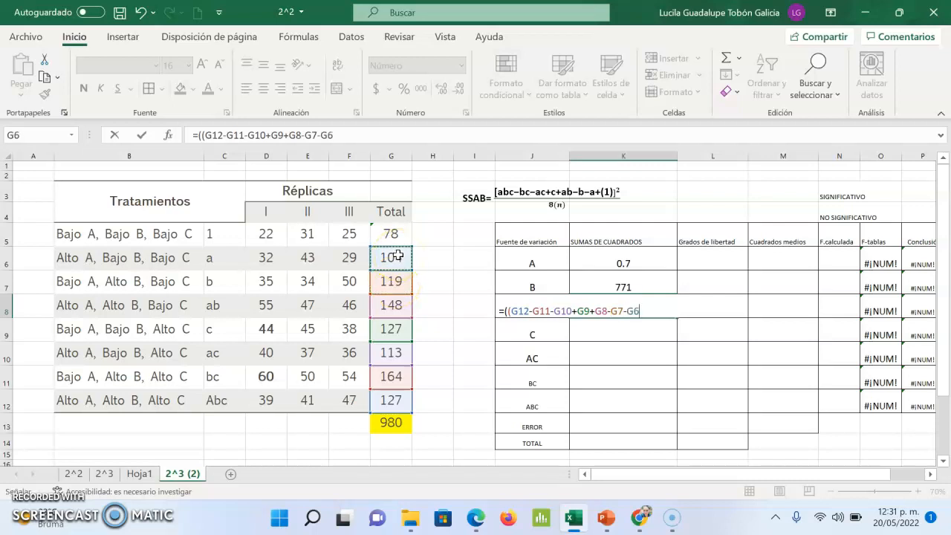
left_click(392, 234)
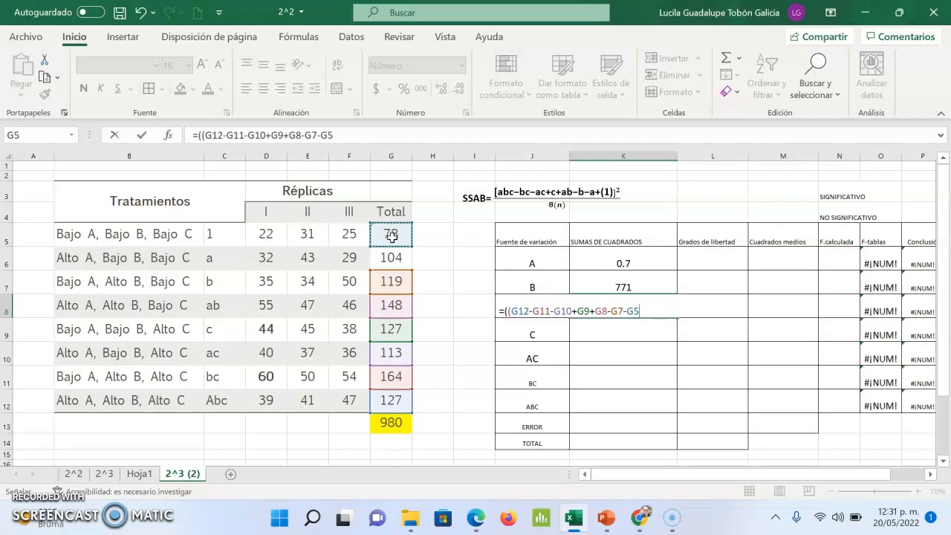
key("BackSpace")
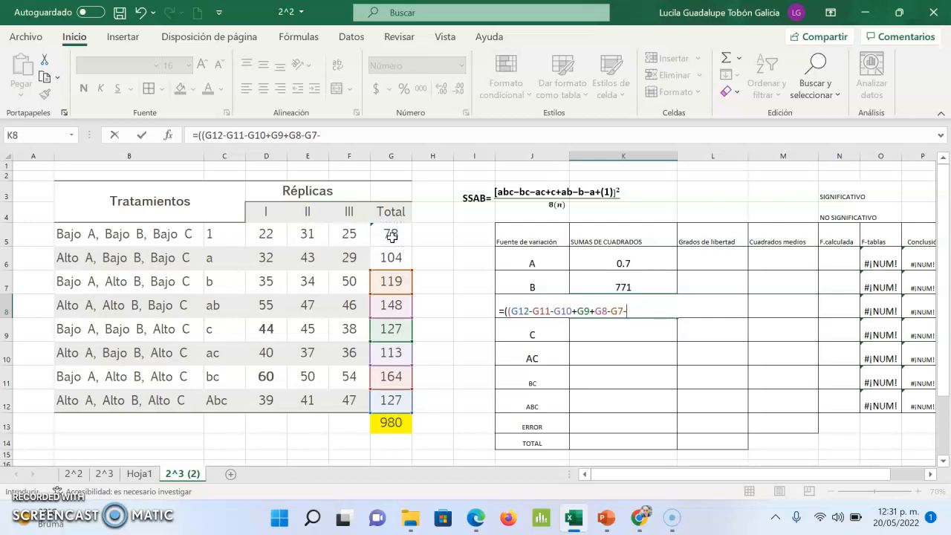
left_click(387, 256)
type("+")
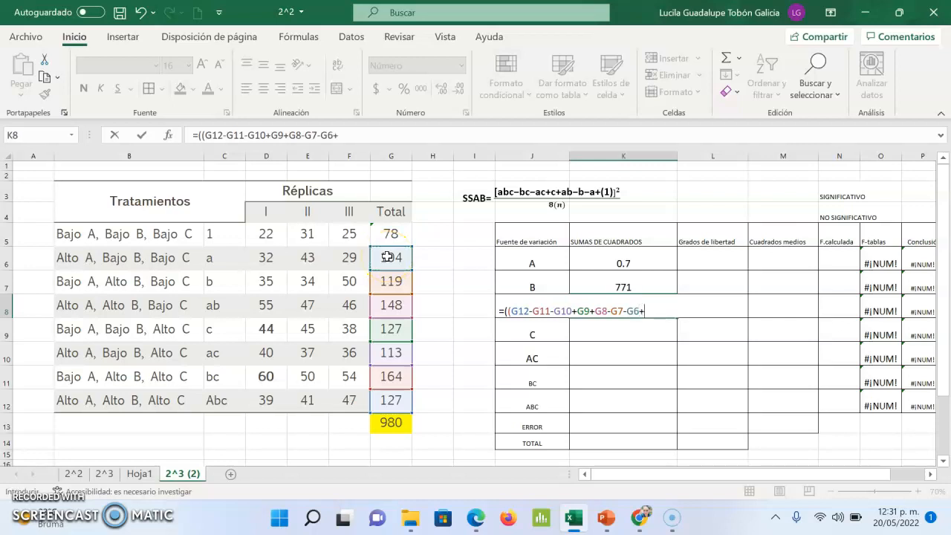
left_click(388, 236)
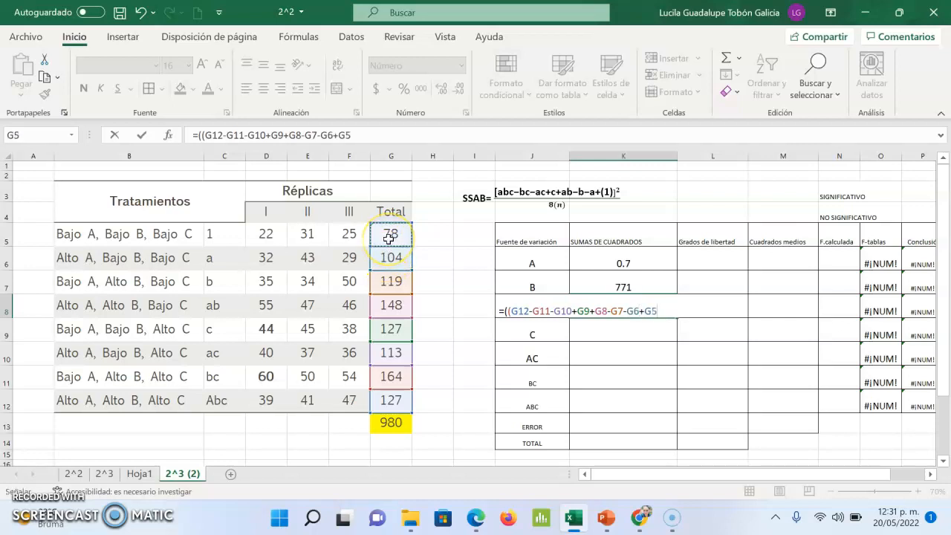
- Complete the AB formula in K8 by squaring the contrast and dividing it by (8*3)
type(")^2)")
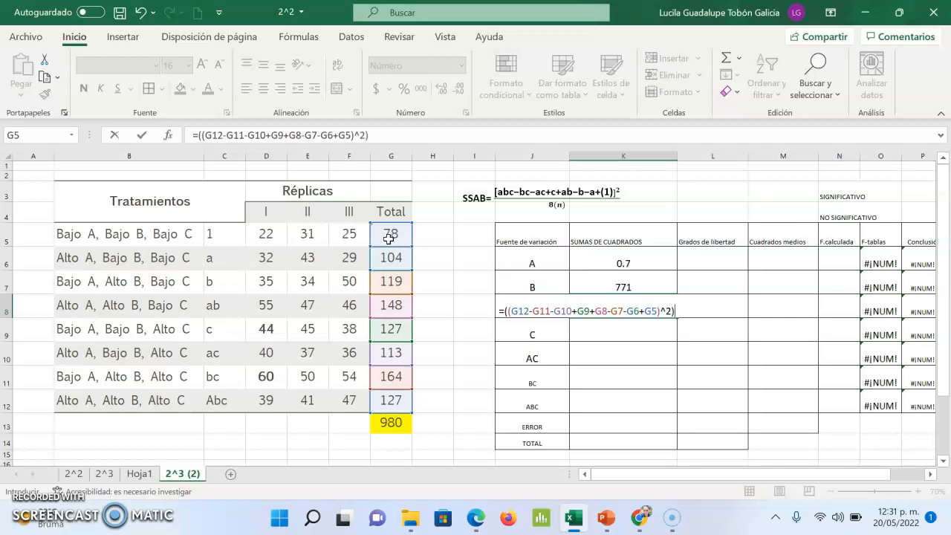
type("/(8*3")
key("Return")
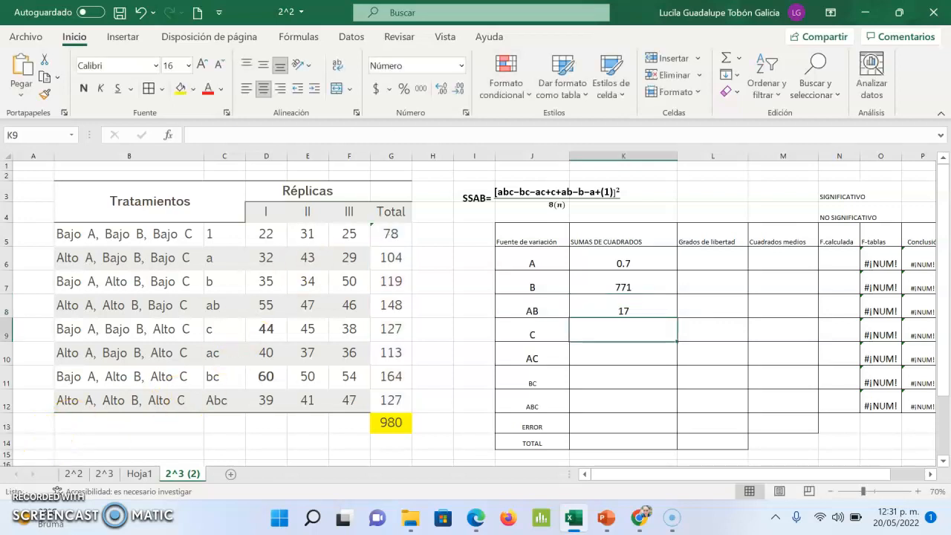
- Start the sum of squares formula for factor C in K9 with =((G12+G11+G10+G9
scroll(606, 321, "down", 1)
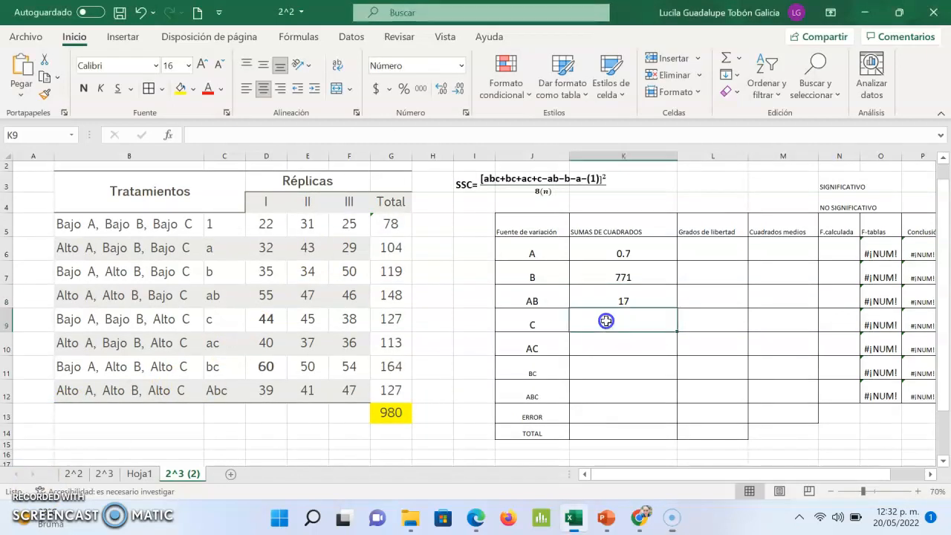
type("?")
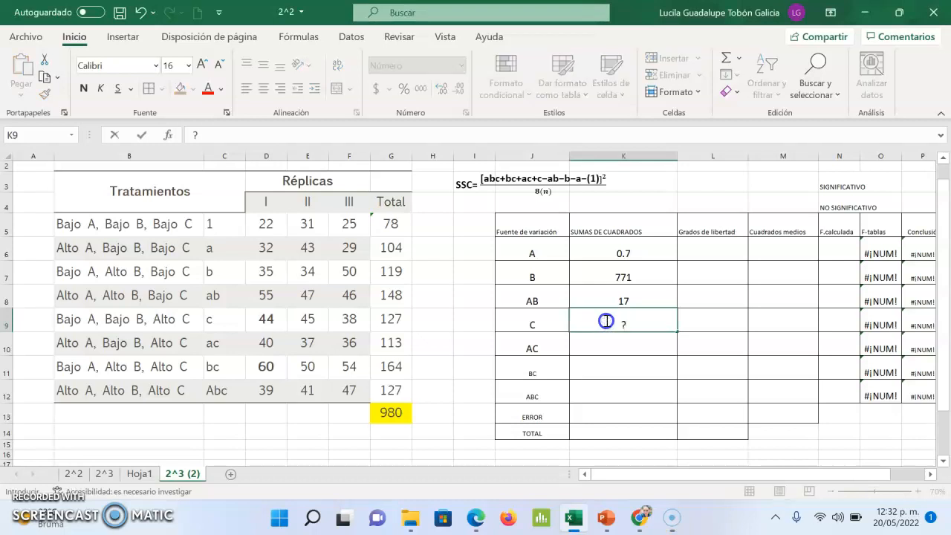
type("=((")
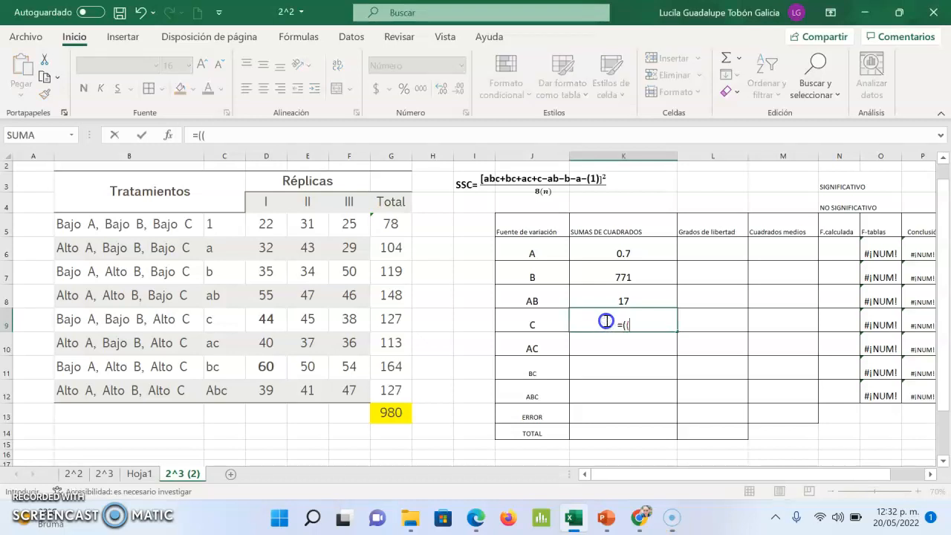
left_click(392, 390)
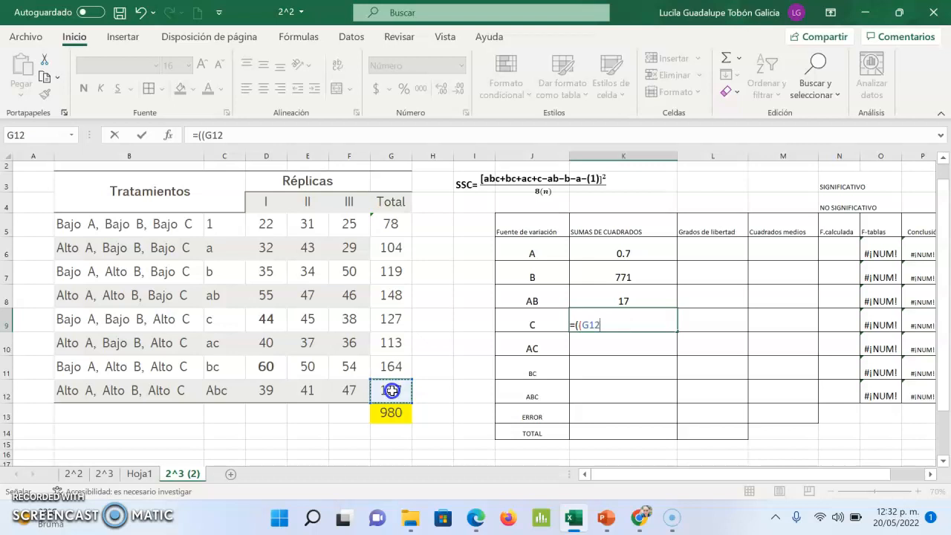
type("+")
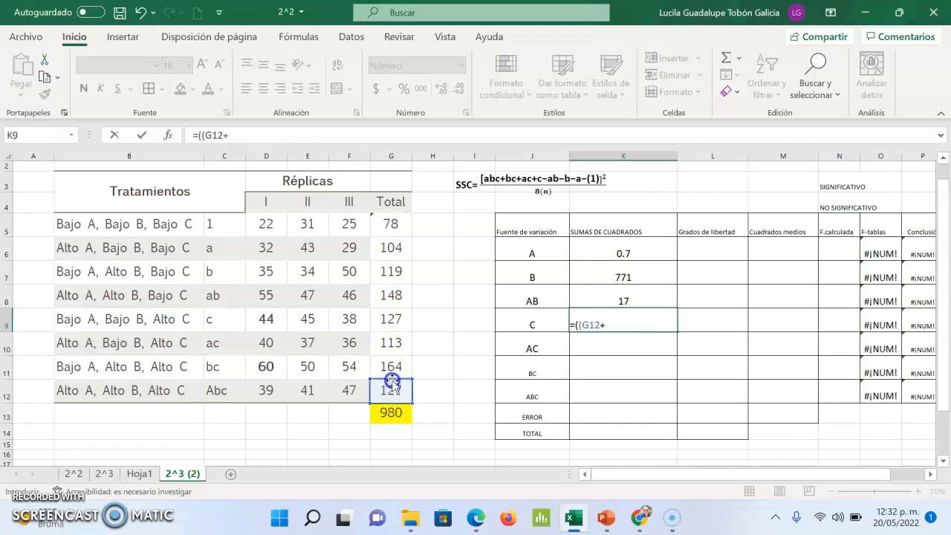
left_click(398, 364)
type("+")
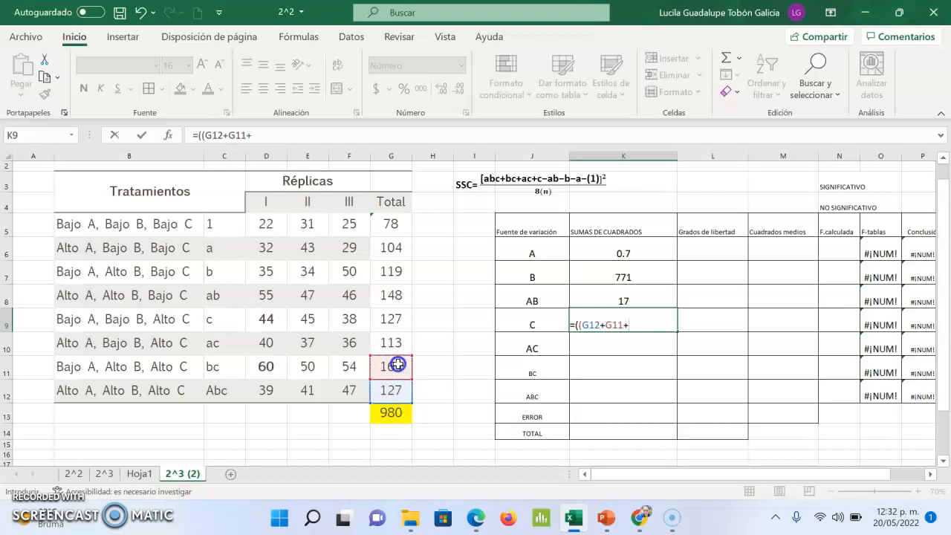
left_click(395, 339)
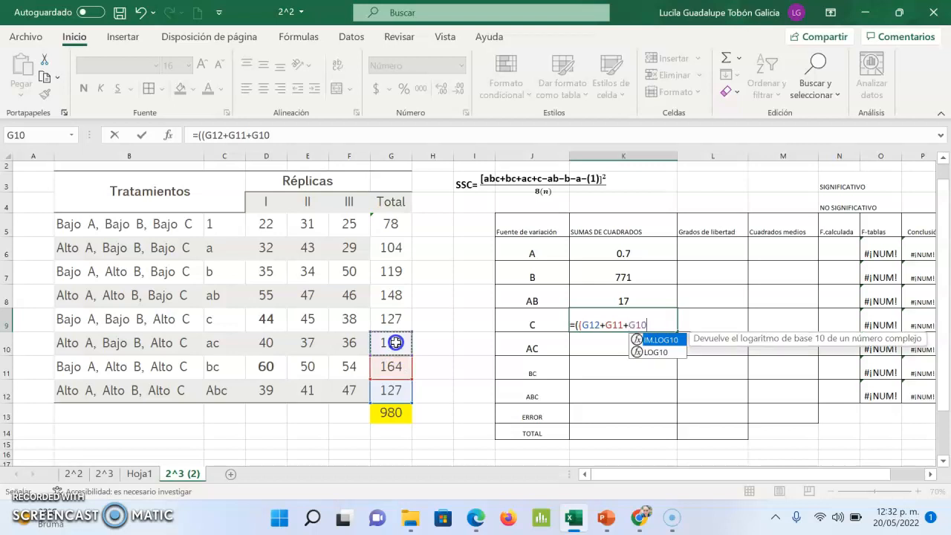
type("+")
left_click(395, 316)
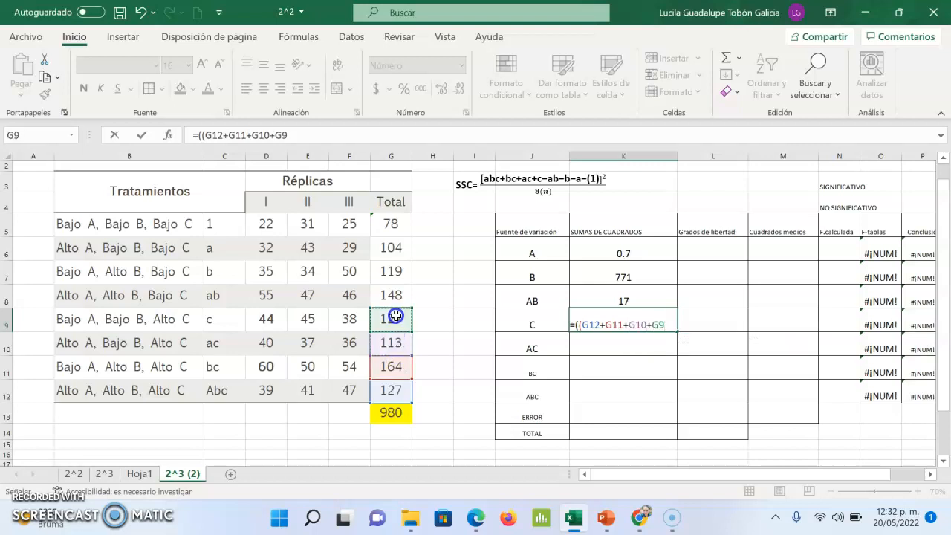
- Extend the factor C contrast in K9 by subtracting the remaining treatment totals, -G8-G7-G6-G5
type("-")
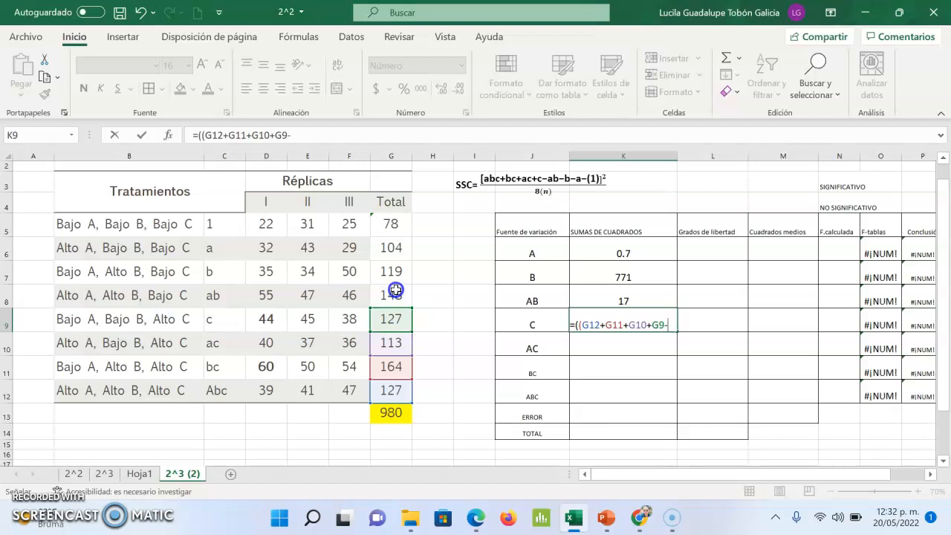
left_click(395, 291)
type("-")
left_click(396, 273)
type("-")
left_click(396, 246)
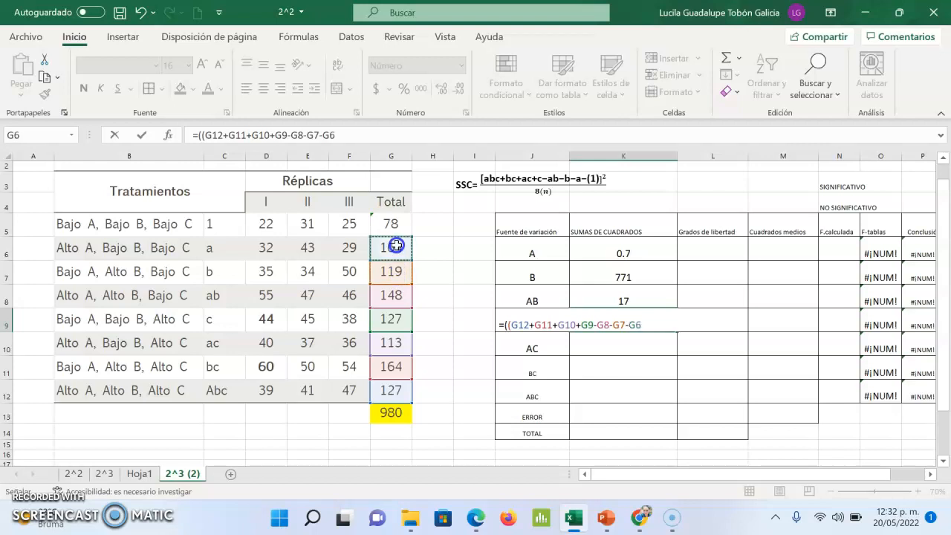
type("-")
left_click(396, 230)
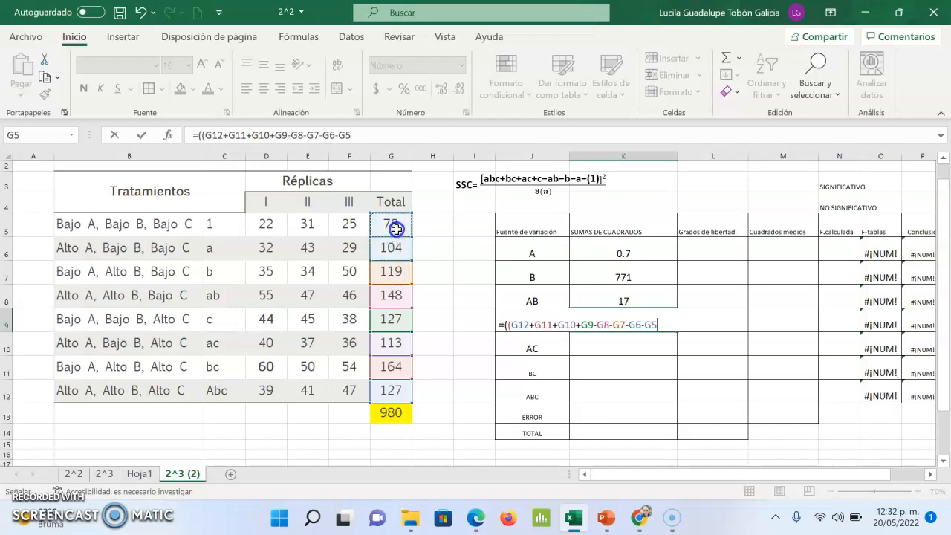
- Complete the factor C formula in K9 by squaring the contrast and dividing it by (8*3), accepting the proposed formula correction
type(")")
type("^^")
type("2")
type(")/(")
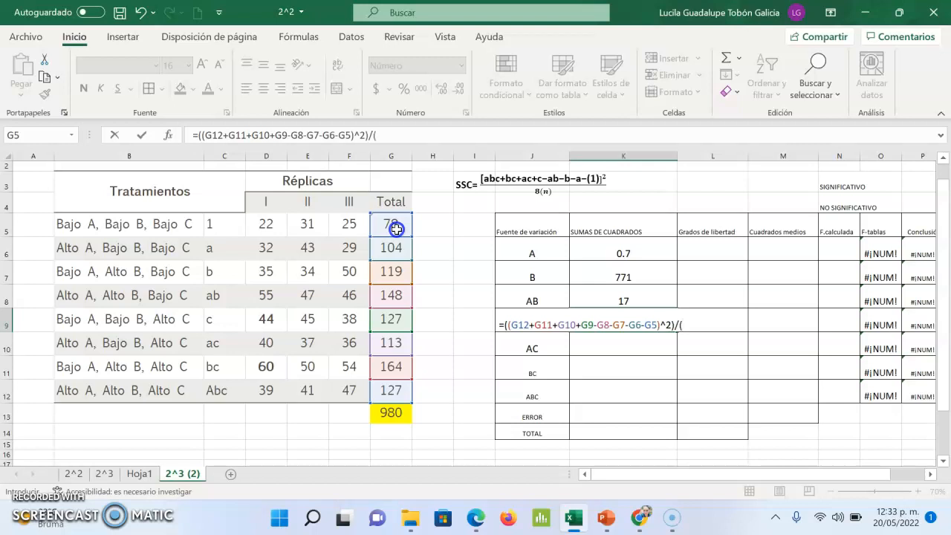
type("8*3=")
key("Return")
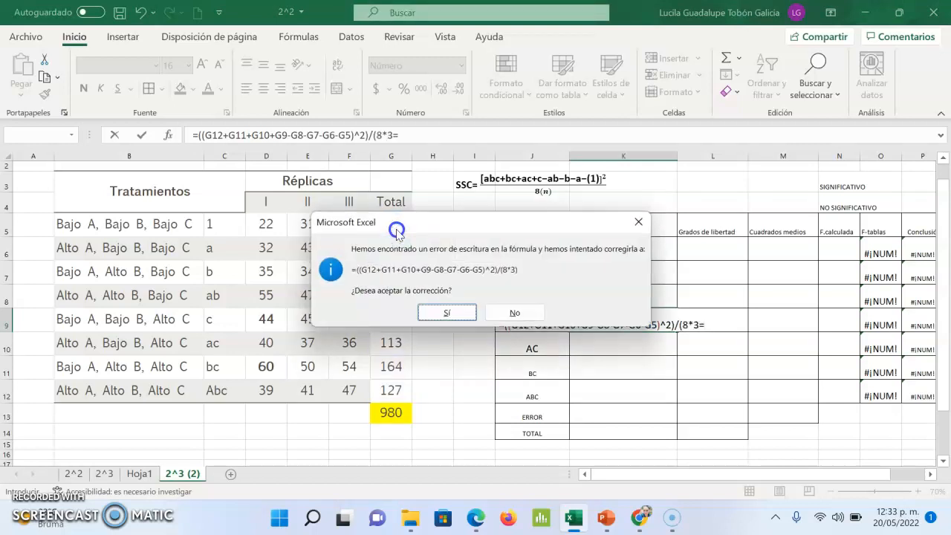
left_click(445, 313)
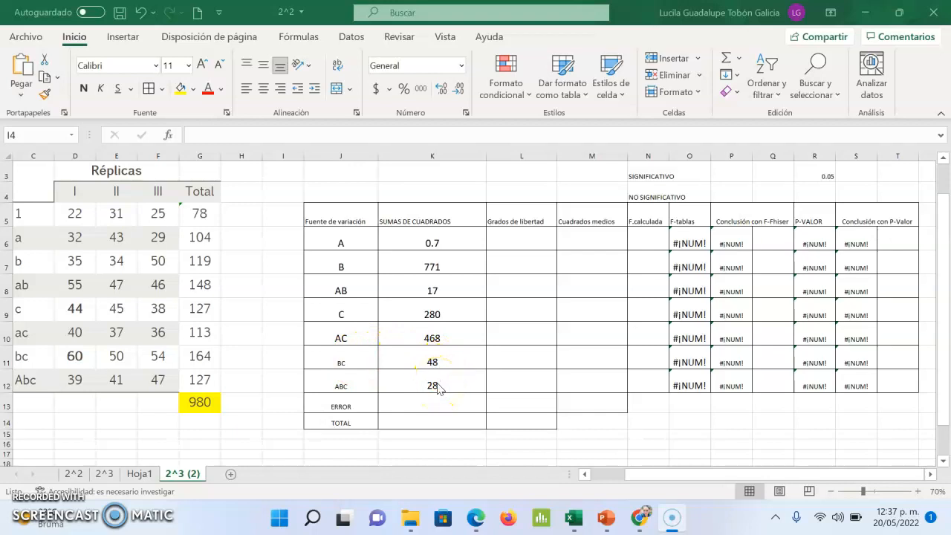
- Start the total sum of squares formula in K14 with =SUMA.CUADRADOS(D5:F12), covering all replicate observations
left_click(429, 422)
type("=sum")
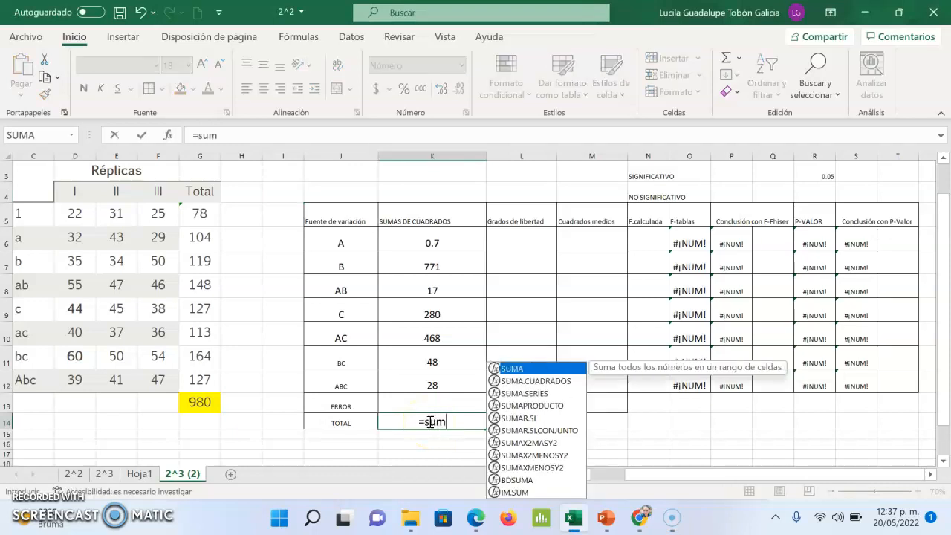
type("a.c")
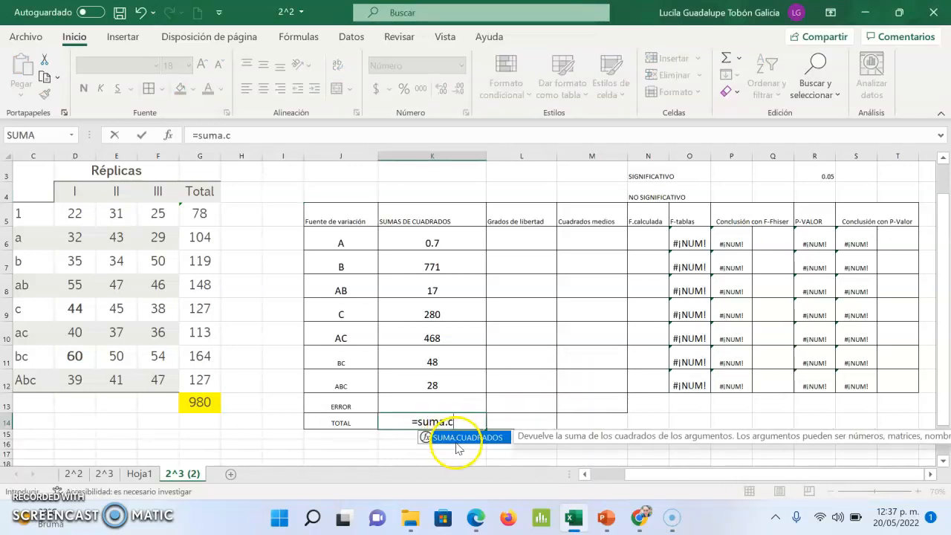
double_click(461, 437)
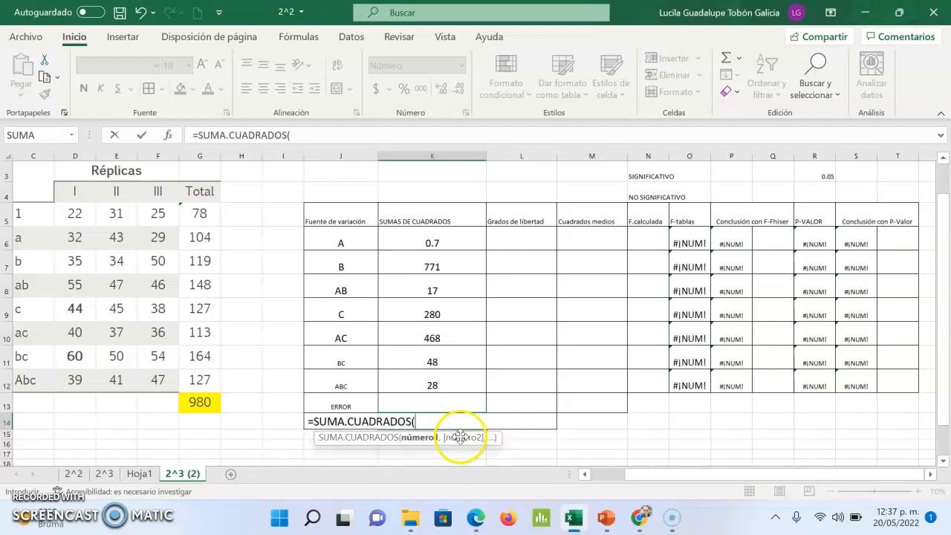
left_click_drag(74, 216, 159, 375)
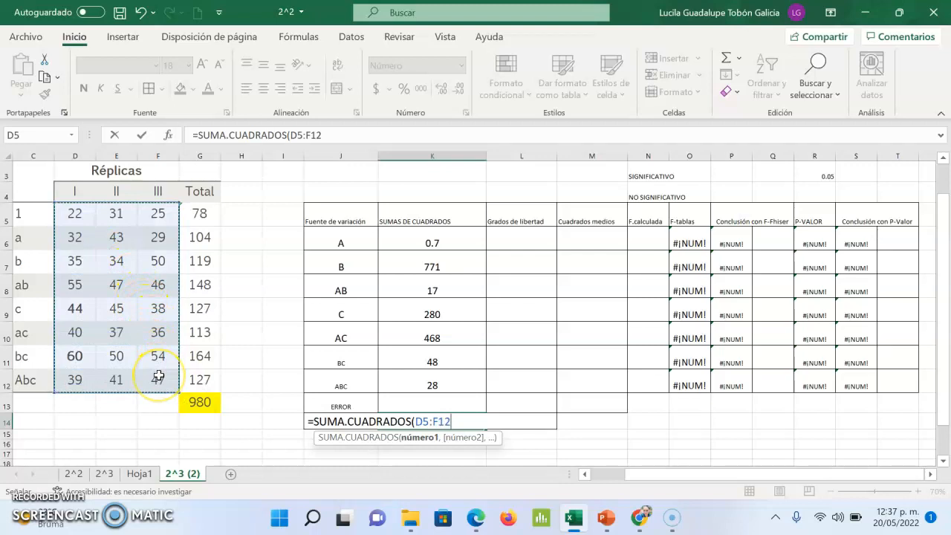
type(")")
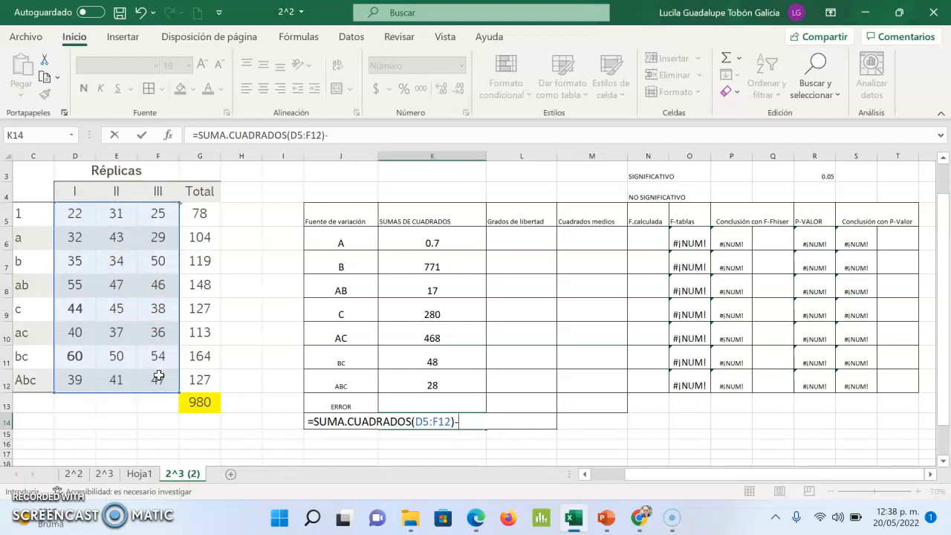
- Complete the total formula in K14 by subtracting the squared grand total divided by the observations, -((G13^2)/(8*3))
type("-((")
left_click(191, 401)
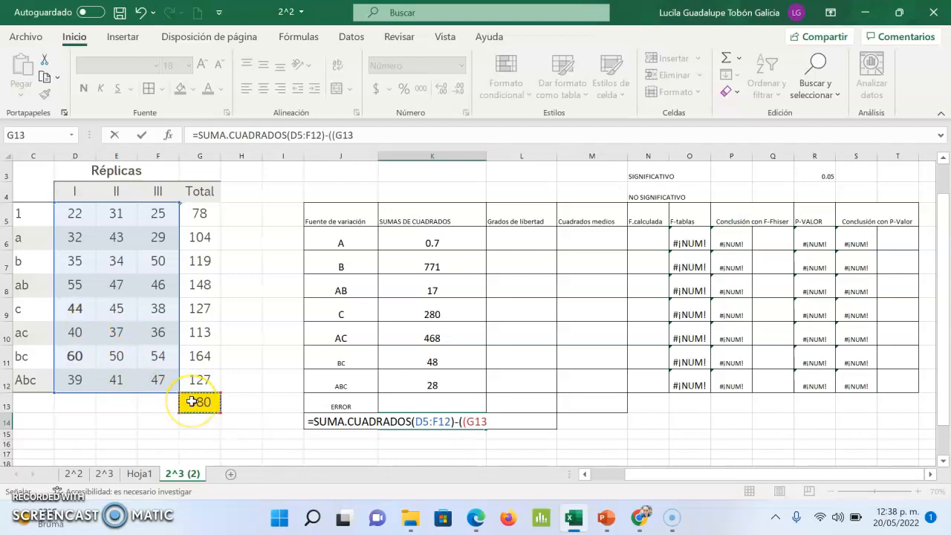
type("^2")
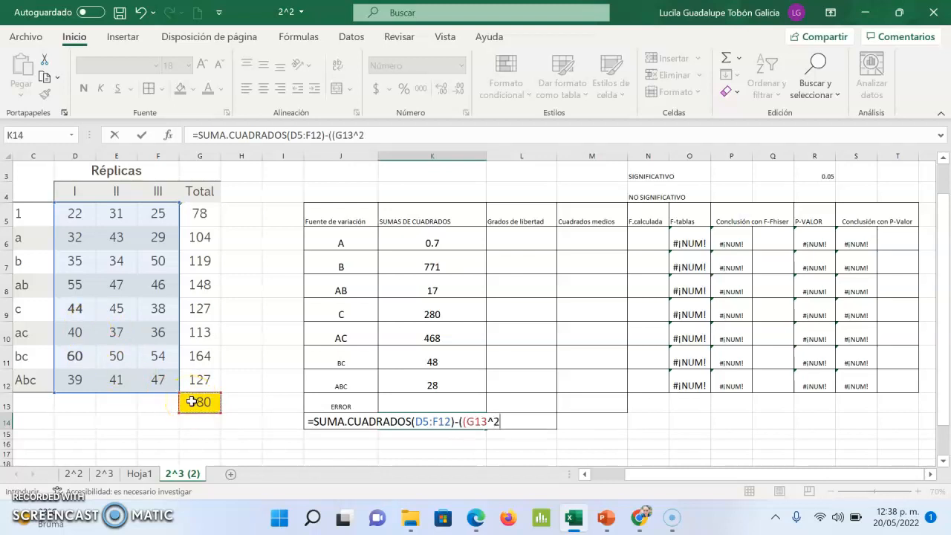
type(")/(8*3")
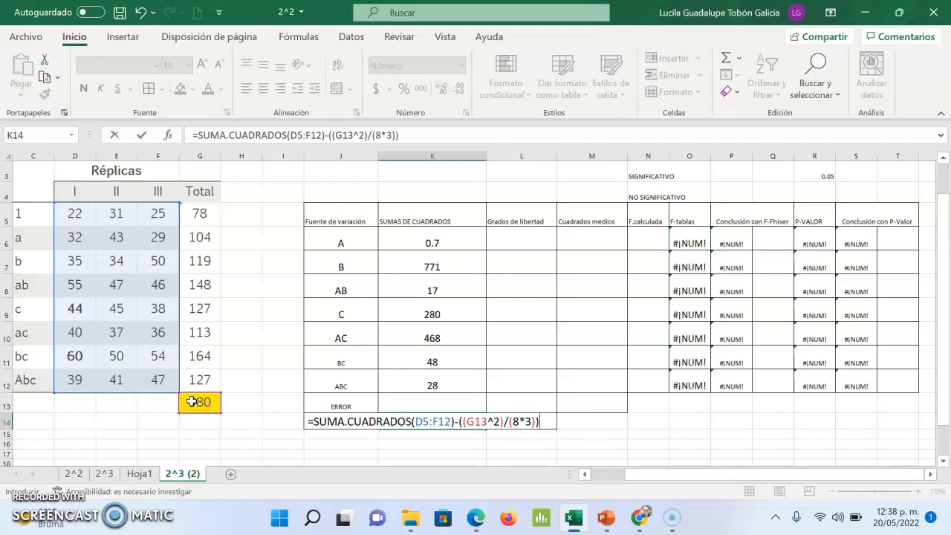
type("))")
key("Return")
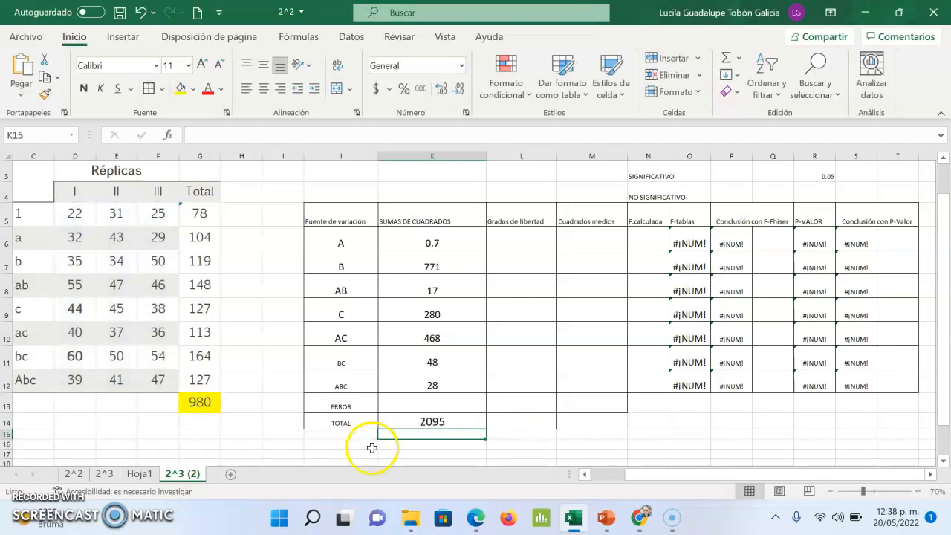
- Start the error sum of squares formula in K13 by subtracting the A, B and AB effects from the total, =K14-K6-K7-K8
left_click(442, 404)
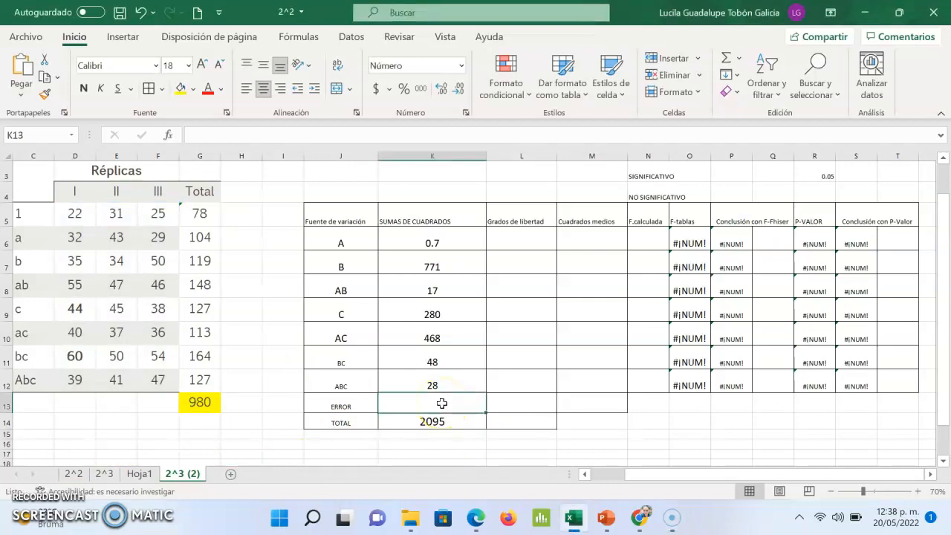
type("=")
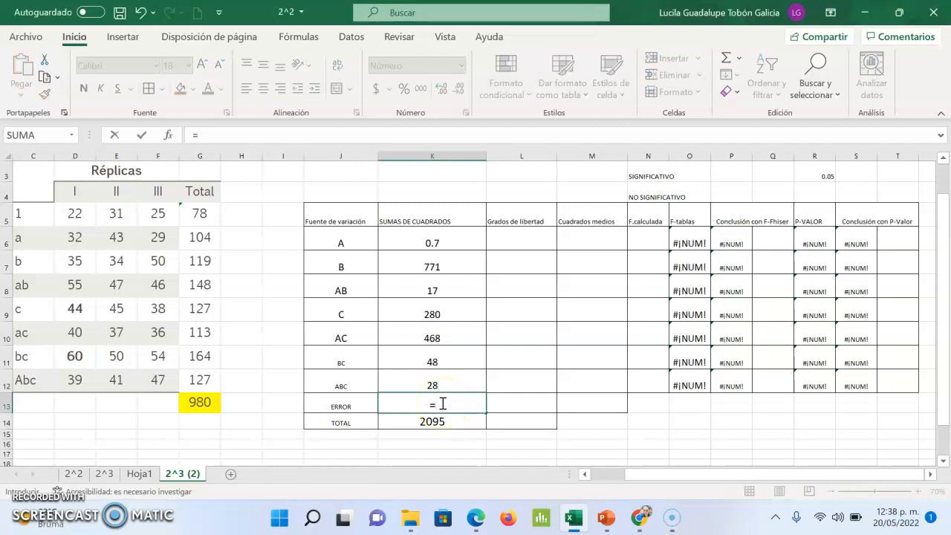
left_click(422, 424)
type("-")
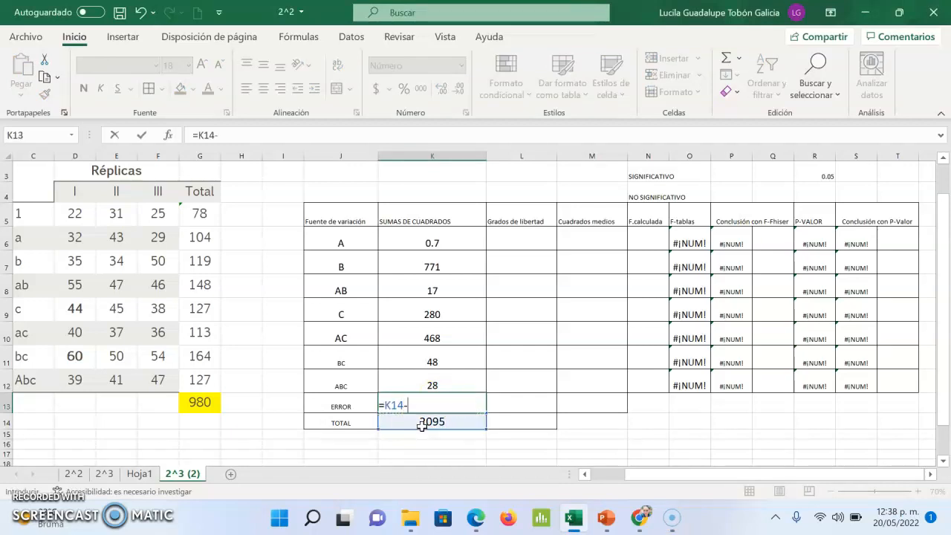
left_click(436, 245)
type("-")
left_click(438, 262)
type("-")
left_click(438, 286)
type("-")
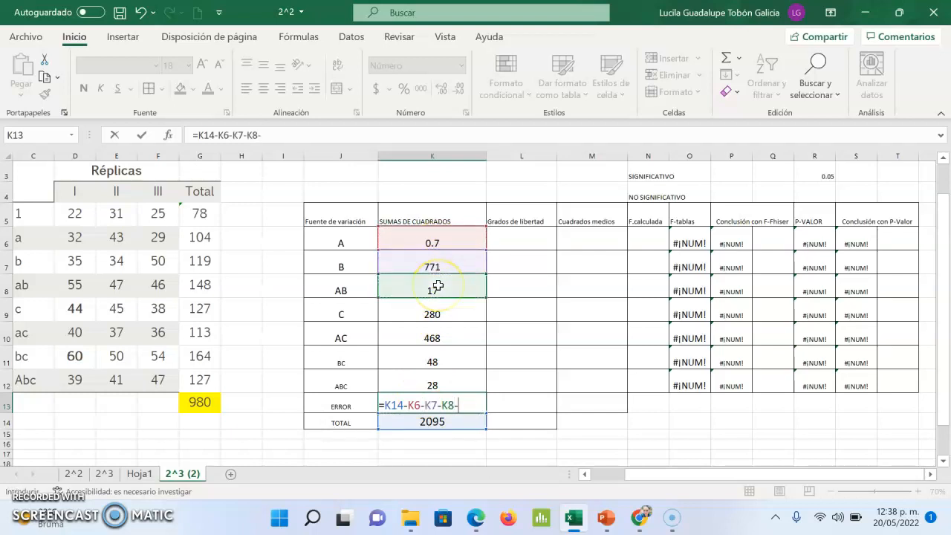
- Extend the error formula in K13 by subtracting the C, AC and BC sums of squares, -K9-K10-K11, and commit it
left_click(436, 312)
type("-")
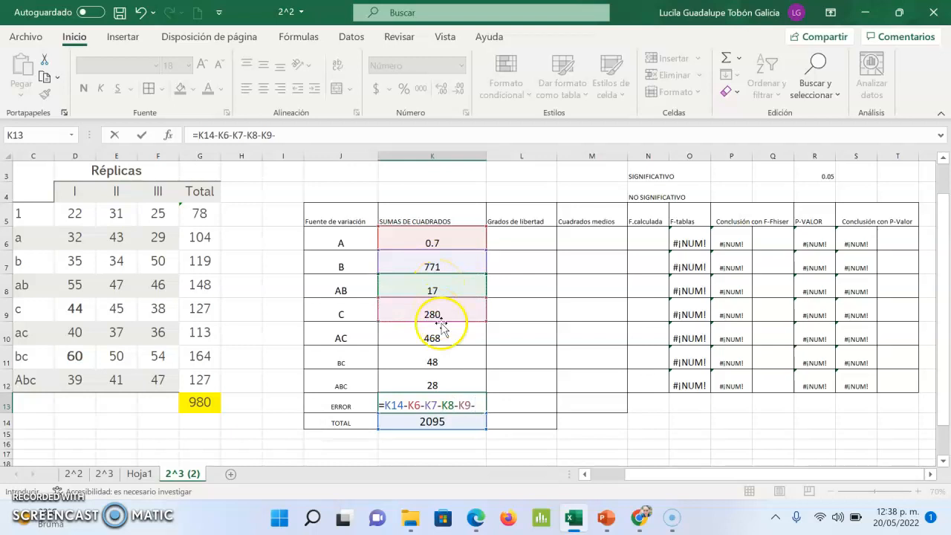
left_click(442, 342)
type("-")
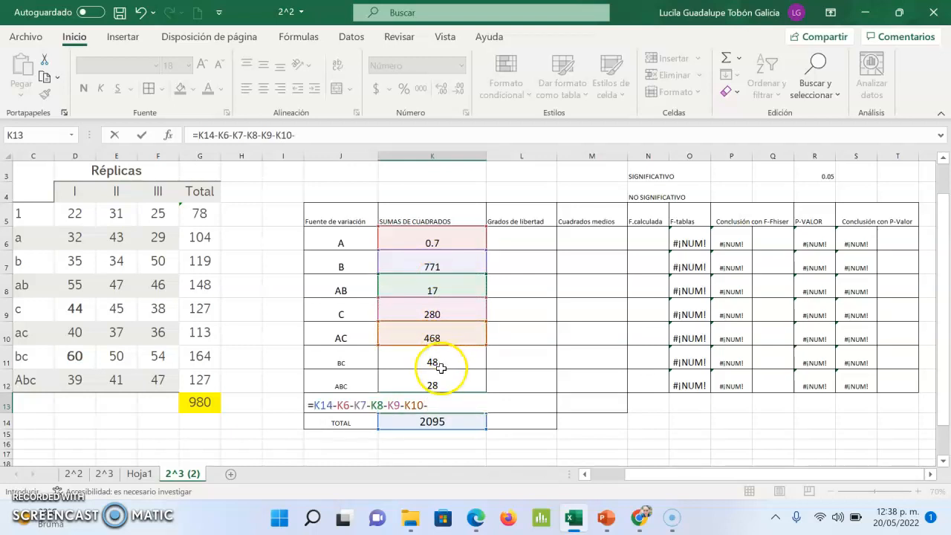
left_click(439, 362)
type("-")
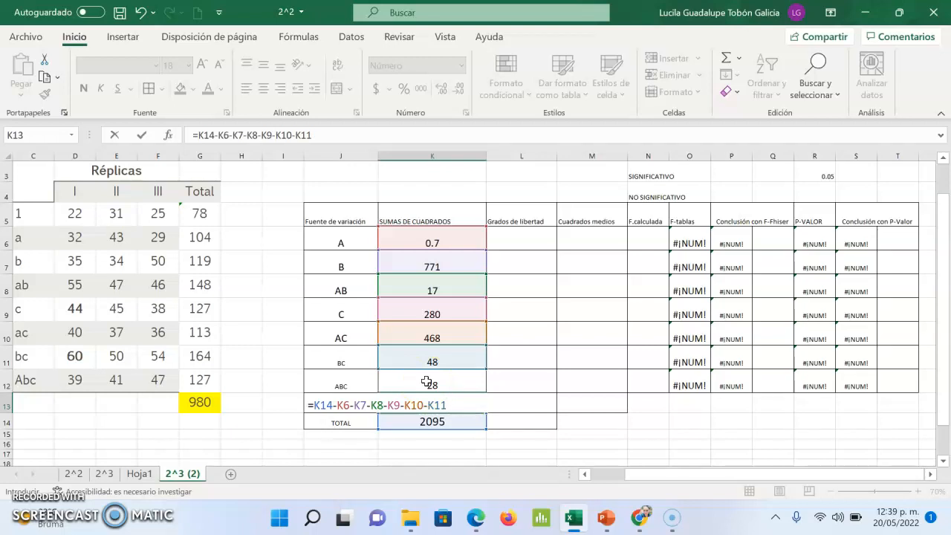
left_click(427, 382)
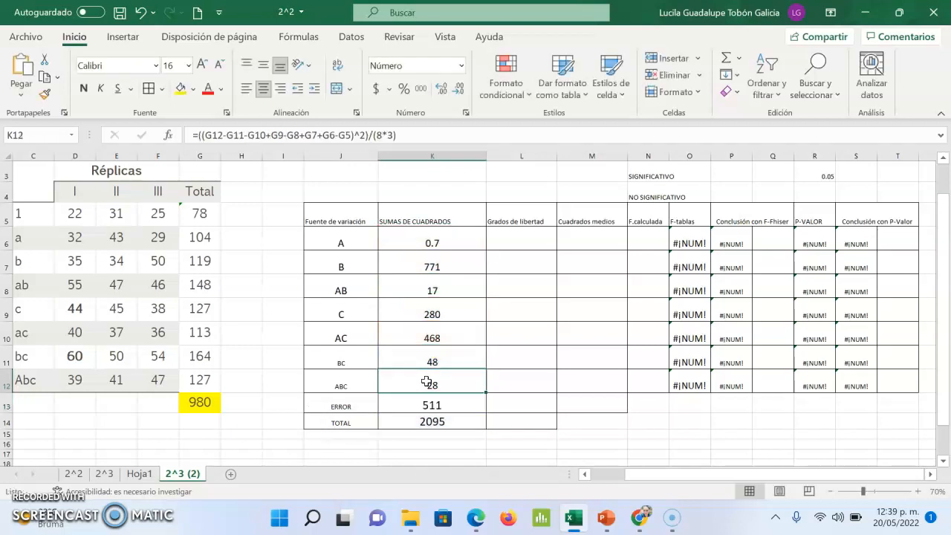
- Edit the error formula in K13 to subtract the ABC interaction as well, appending -K12
double_click(427, 405)
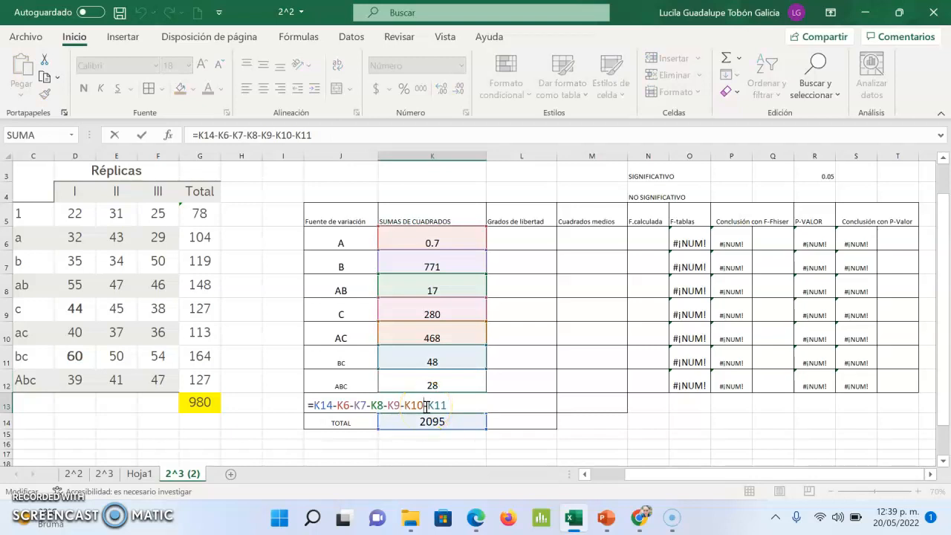
type("-K12")
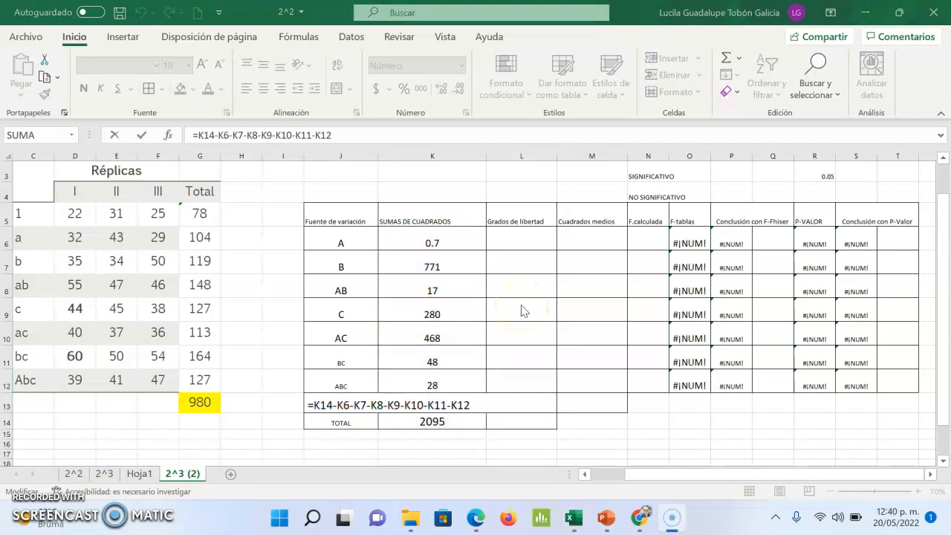
left_click(456, 405)
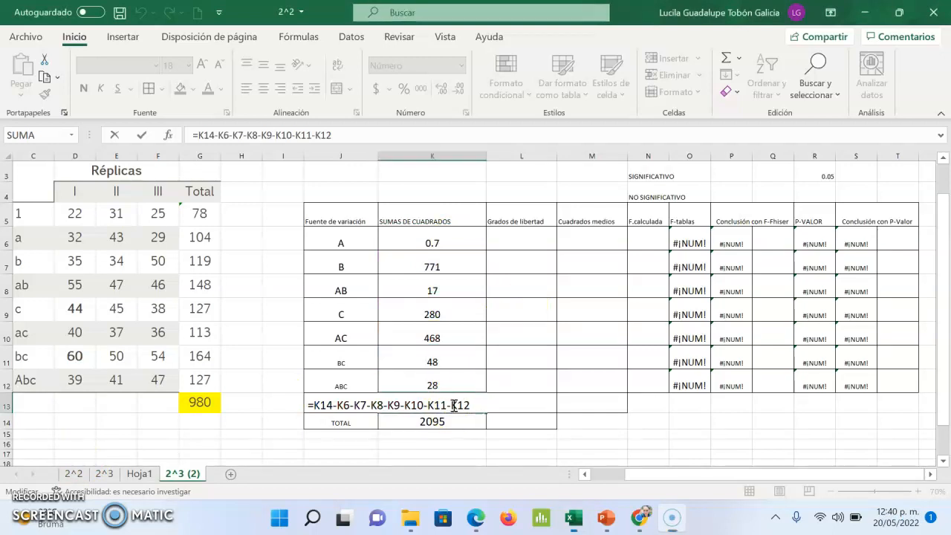
key("Return")
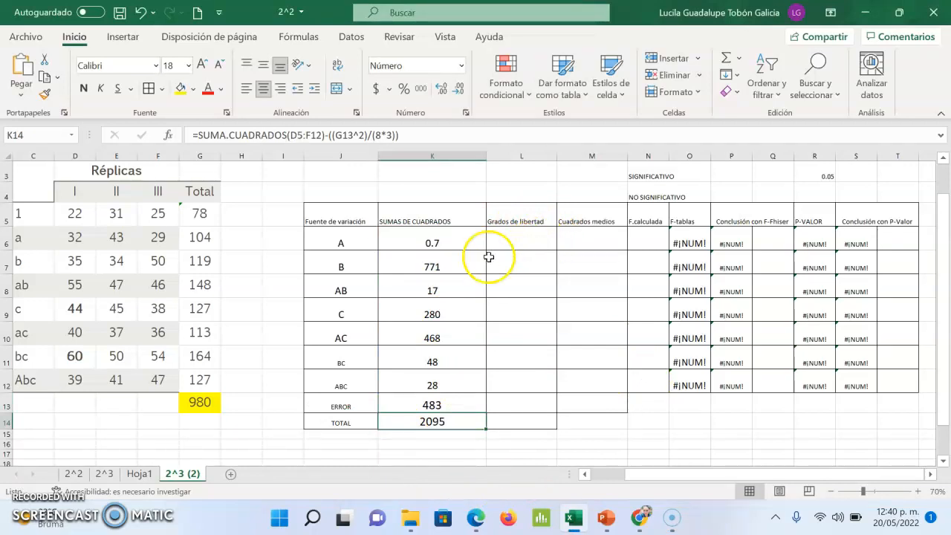
- Paste the reference ANOVA table picture and enter 1 degree of freedom for each effect in L6:L12
key("ctrl+v")
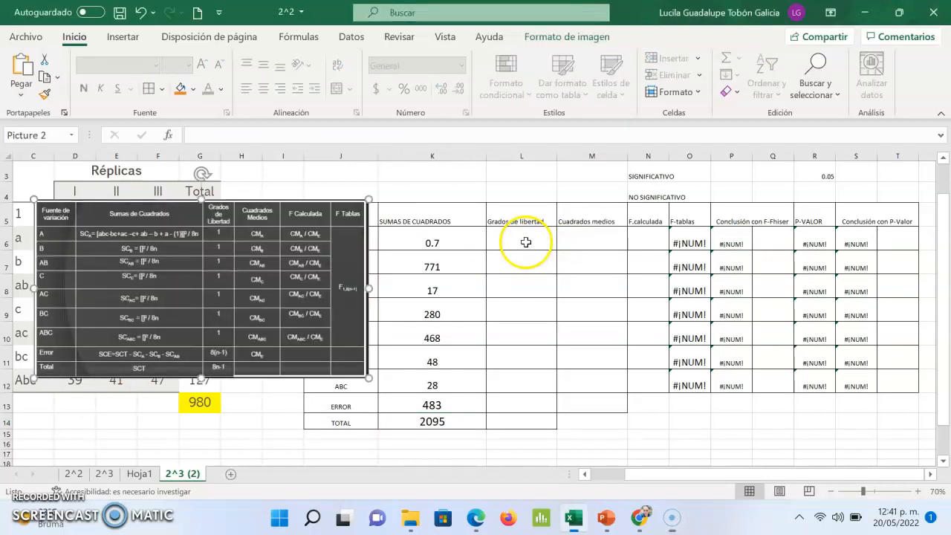
left_click(526, 242)
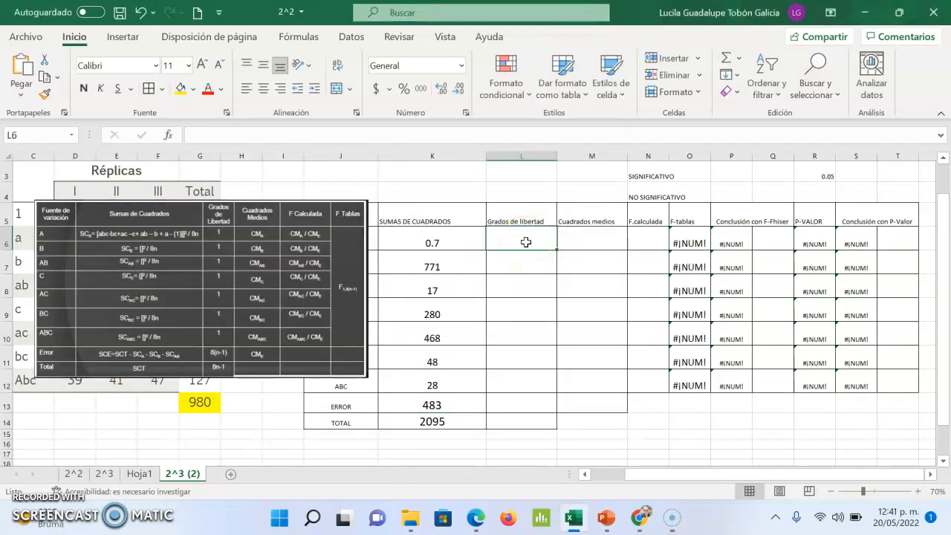
type("1")
key("Return")
type("1")
key("Return")
type("1")
key("Return")
type("1")
key("Return")
type("1")
key("Return")
type("1")
key("Return")
type("1")
key("Return")
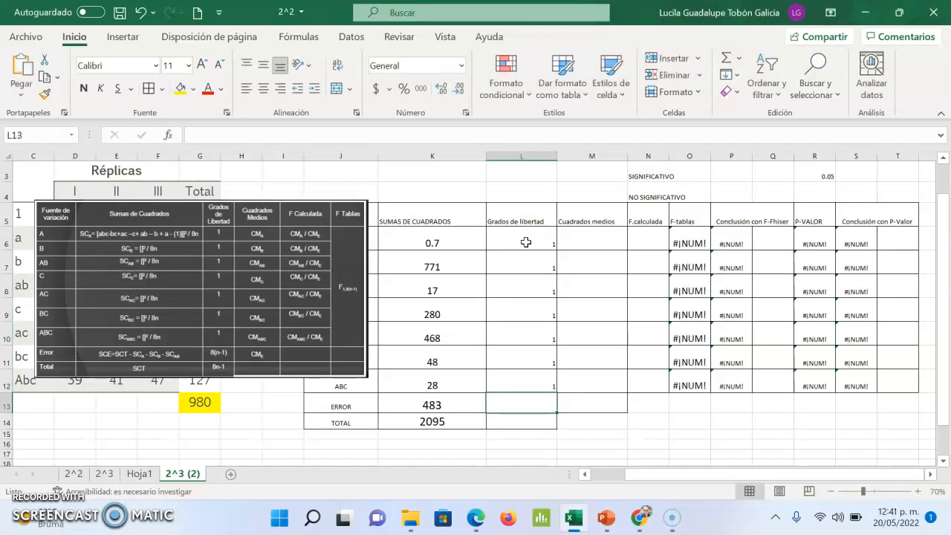
- Enter the degrees of freedom for the error in L13 as =8*(3-1) and for the total in L14 as =(8*3)-1
type("=")
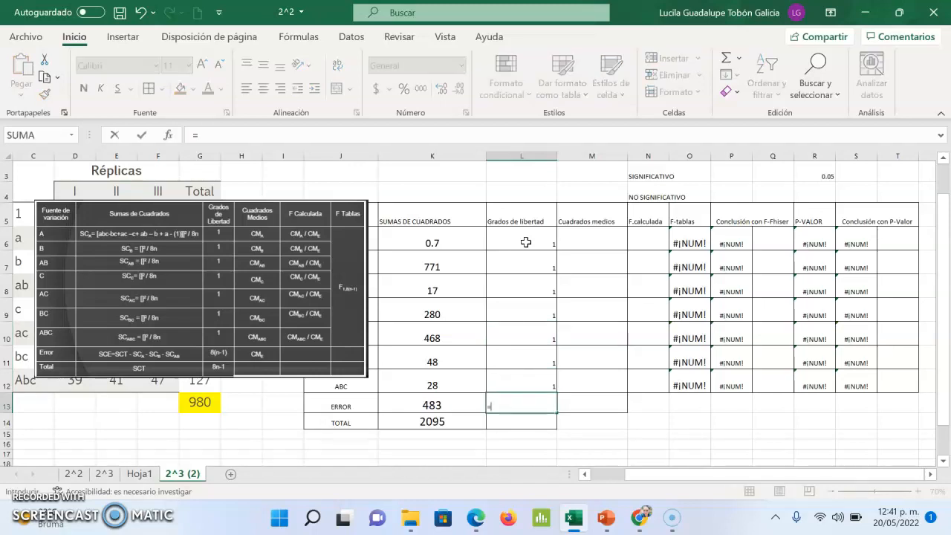
type("8*(3-1)")
key("Return")
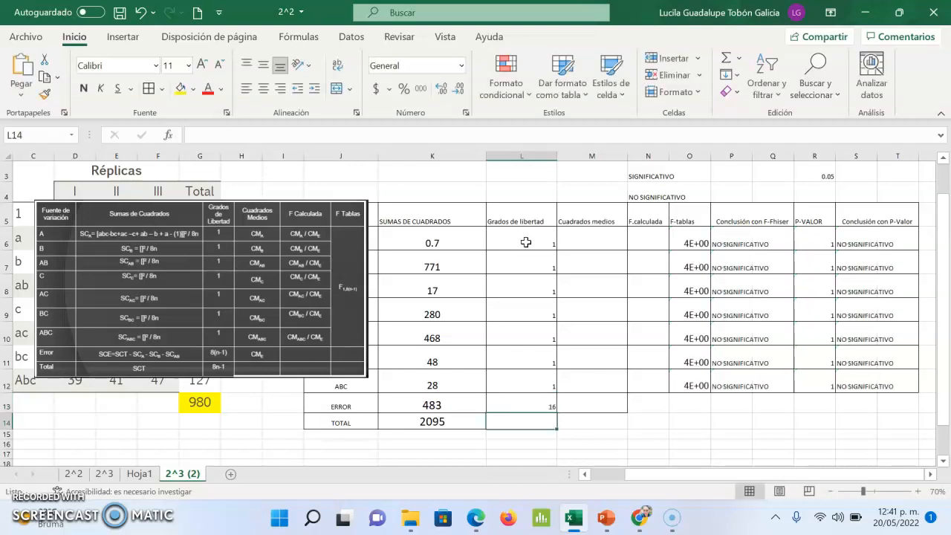
type("=(8*3)-1")
key("Return")
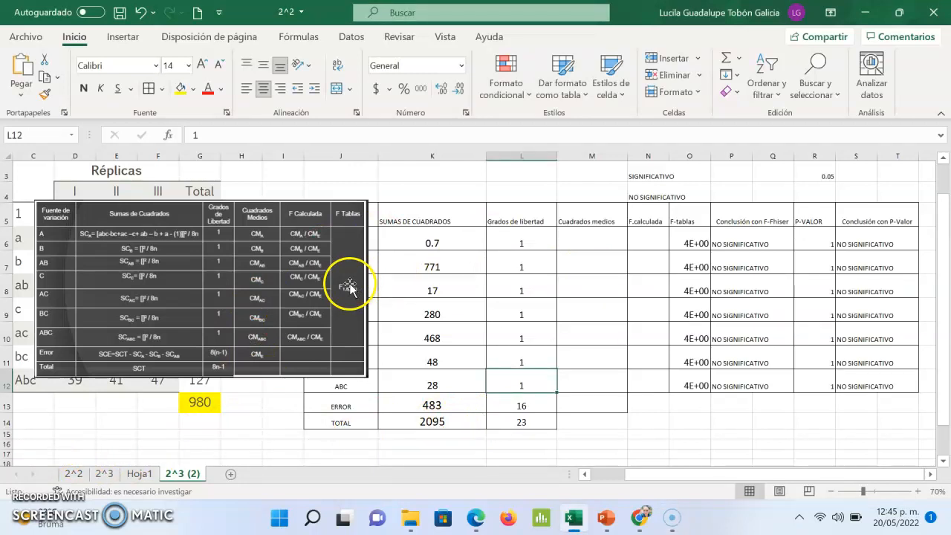
- Delete the pasted reference picture and compute the mean square of effect A in M6 with =K6/L6
left_click(349, 287)
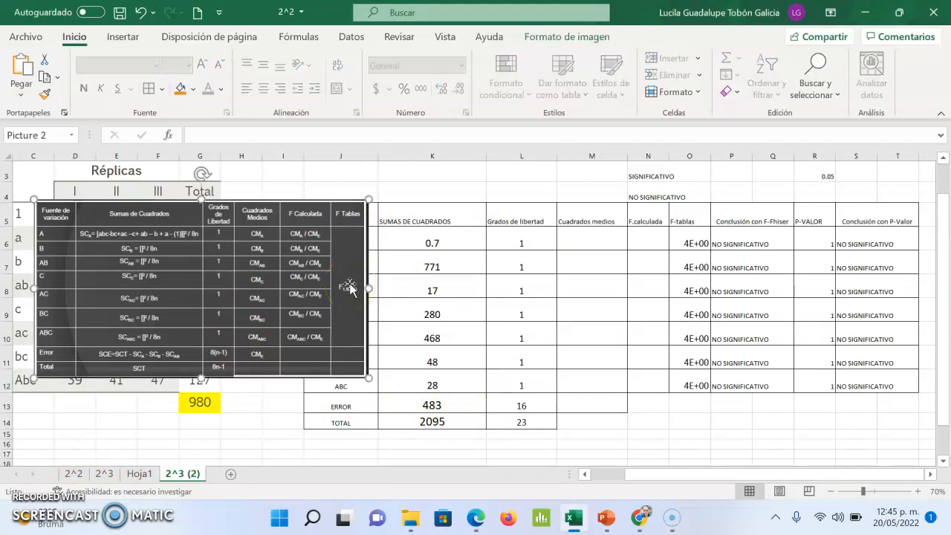
key("Delete")
left_click(592, 249)
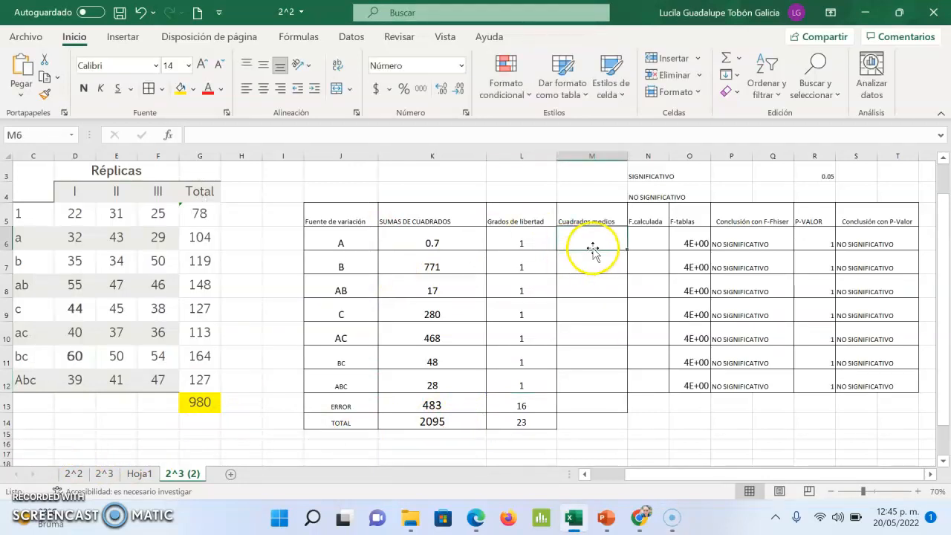
type("=")
left_click(462, 240)
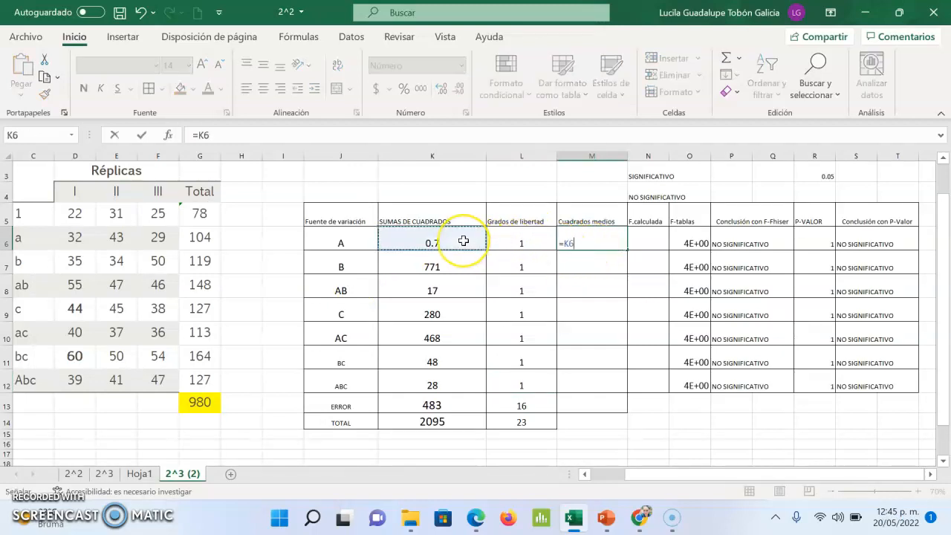
type("/")
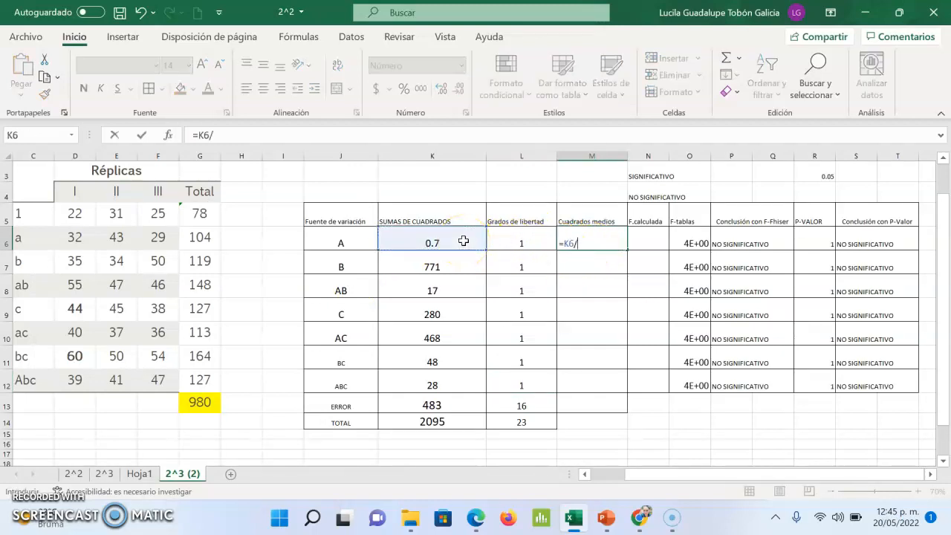
left_click(533, 239)
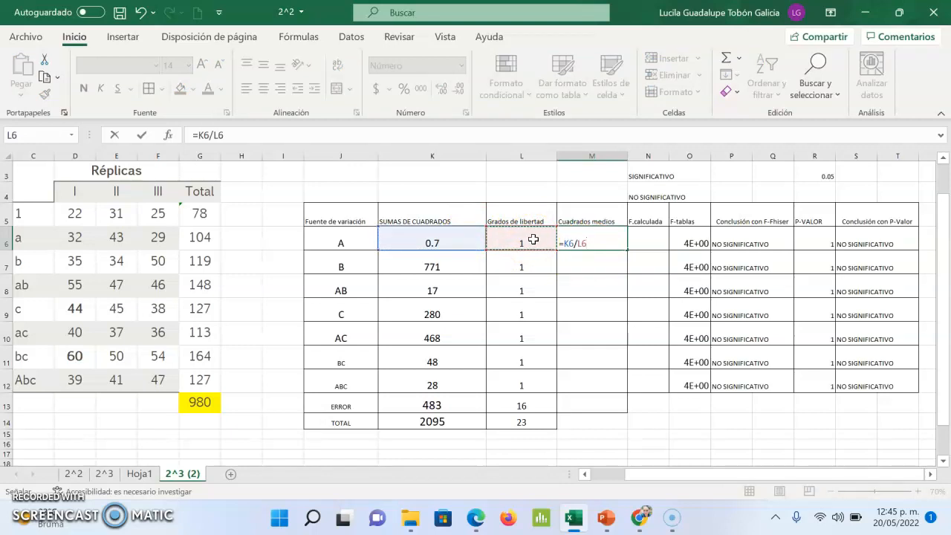
key("Return")
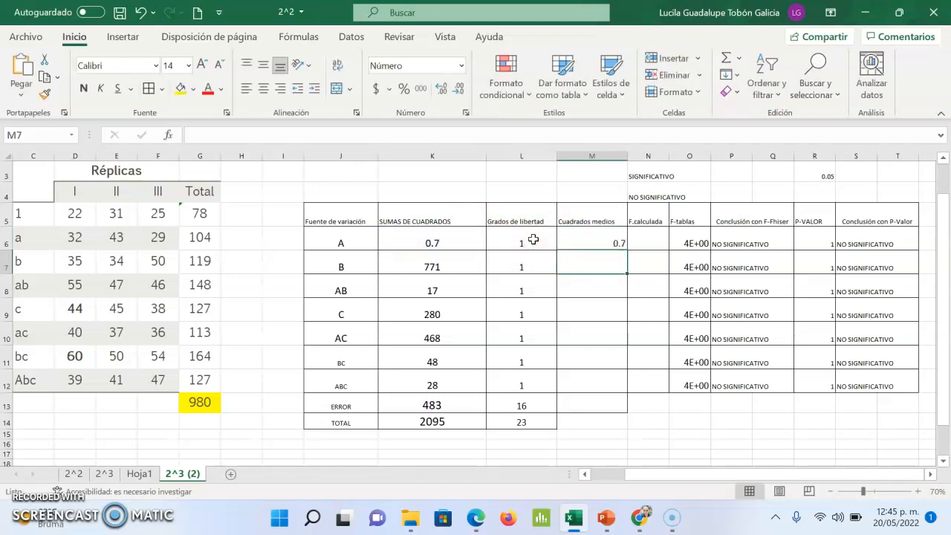
- Copy the mean square formula from M6 down to M13, centre the values, and check the copied formulas
left_click(620, 245)
left_click_drag(624, 248, 609, 407)
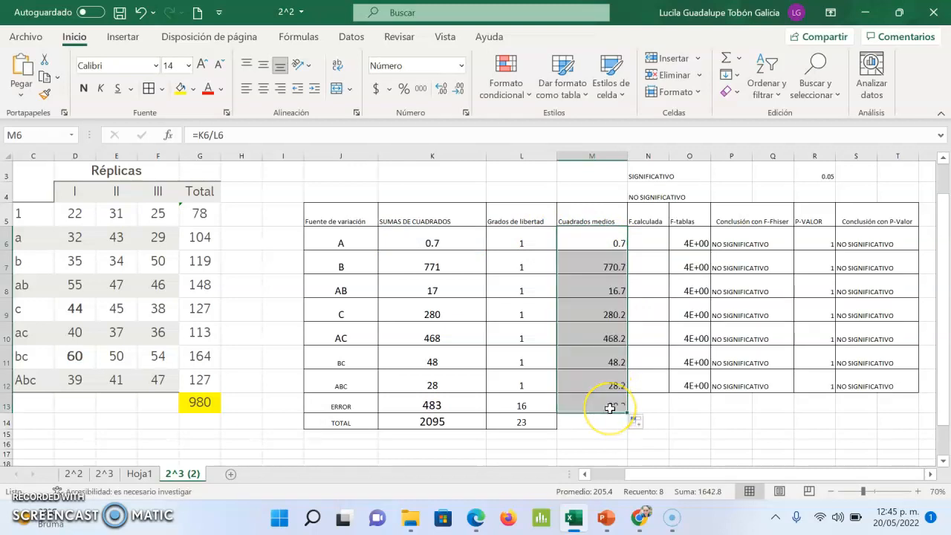
left_click(267, 87)
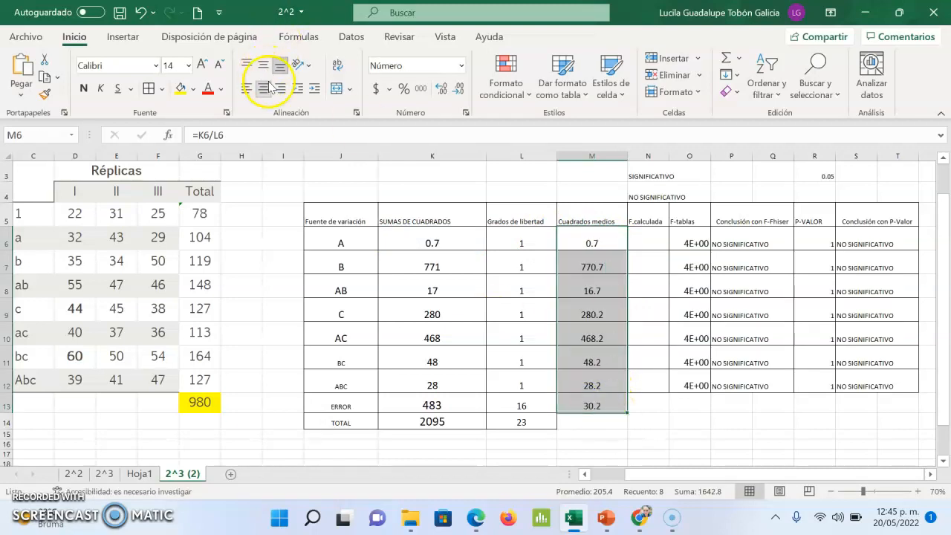
double_click(599, 243)
key("Return")
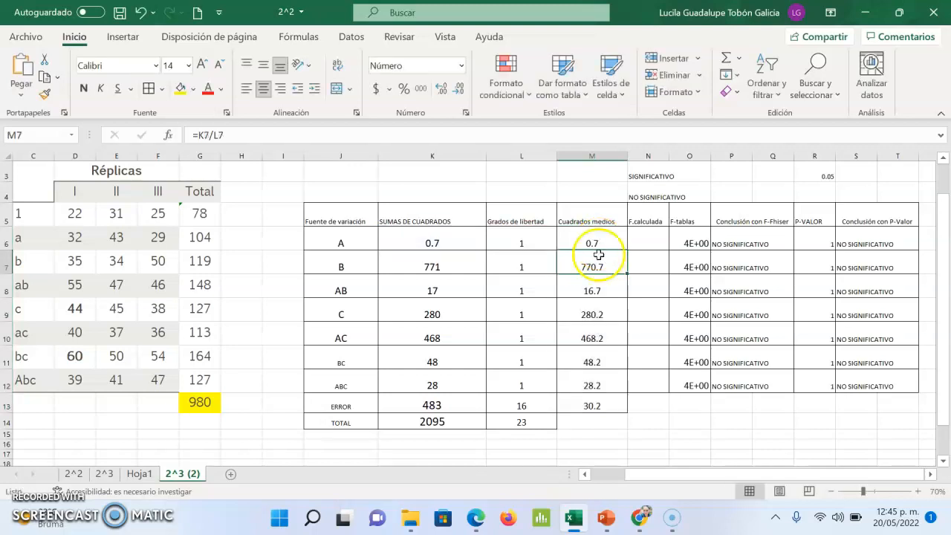
double_click(597, 283)
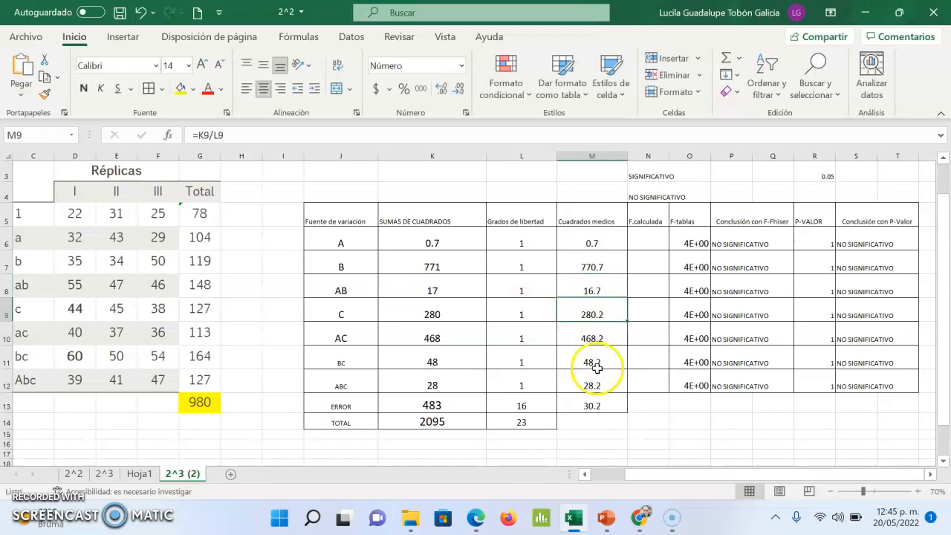
double_click(594, 405)
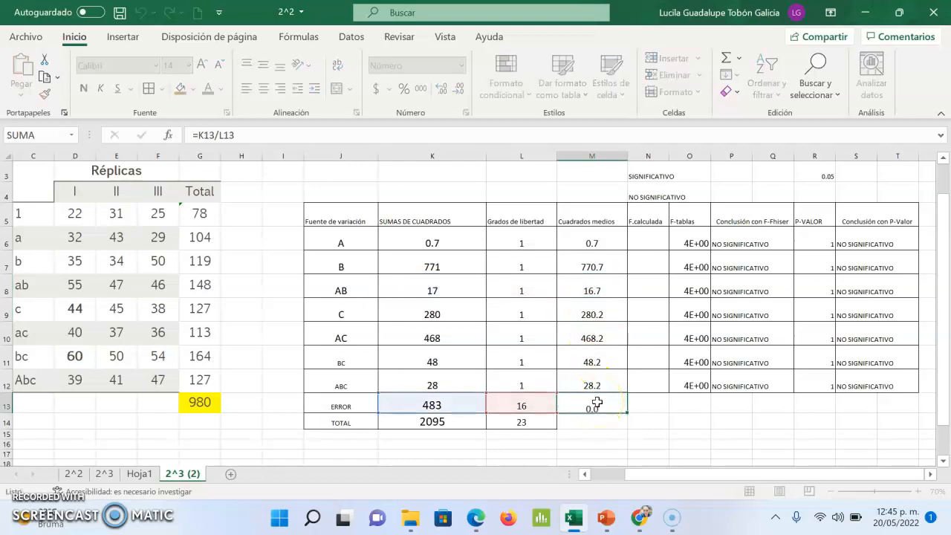
key("Return")
- Compute the calculated F of effect A in N6 with =M6/$M$13 and copy the formula down to N12
left_click(649, 243)
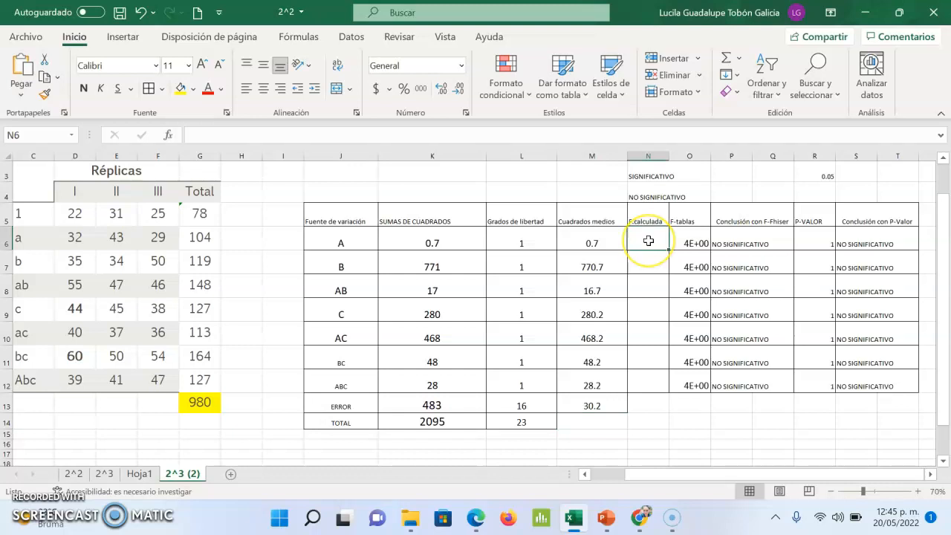
type("=")
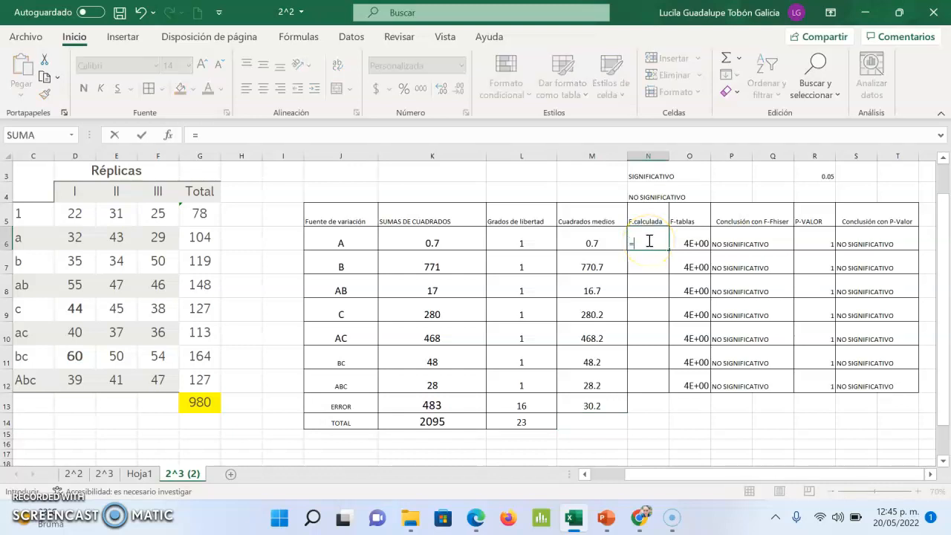
left_click(594, 247)
type("/")
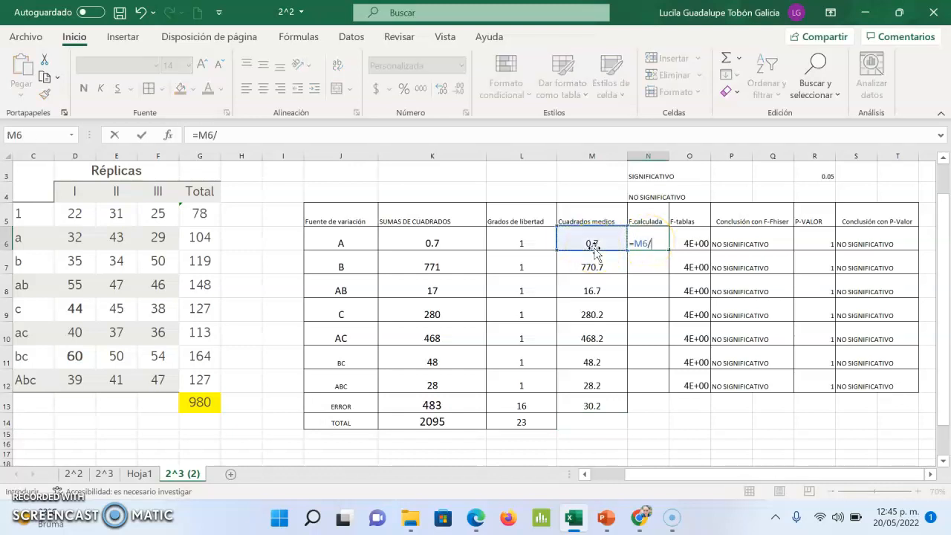
left_click(615, 407)
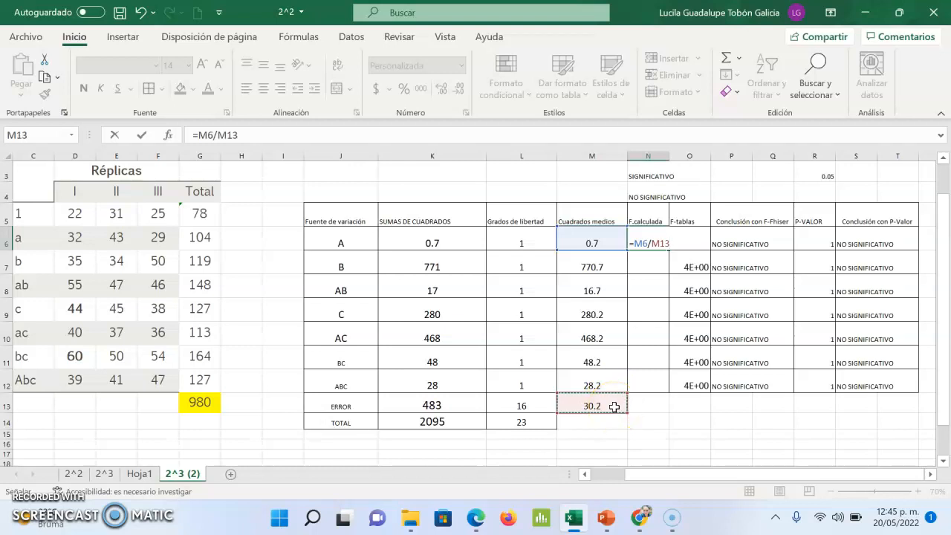
key("F4")
key("Return")
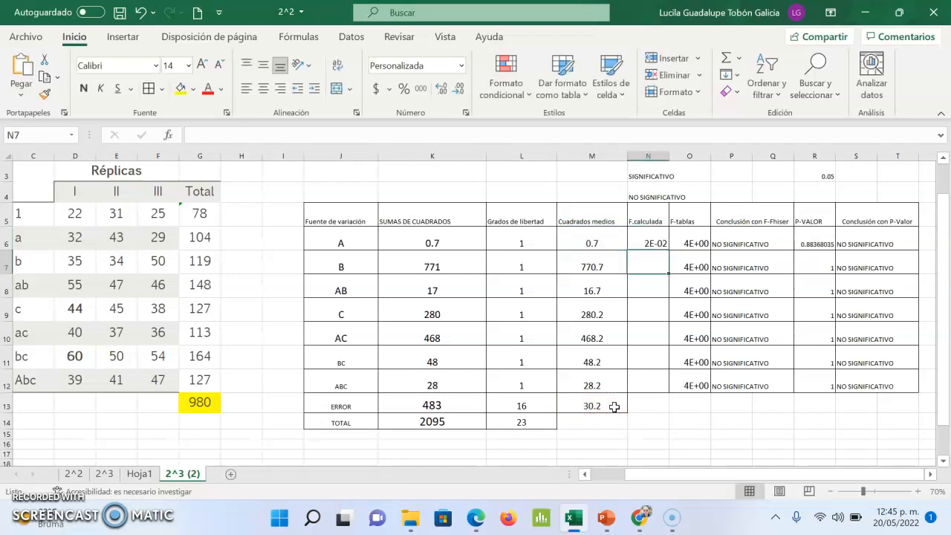
left_click(647, 239)
left_click_drag(667, 250, 654, 387)
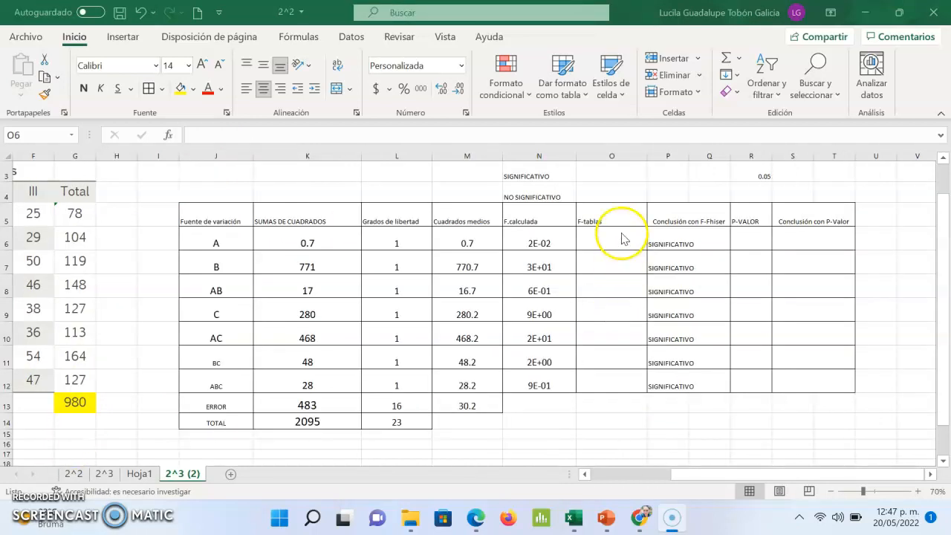
- Start the tabulated F formula in O6 with DISTR.F.INV, using probability 0.05, L6 and the error degrees of freedom in L13
left_click(622, 234)
type("=")
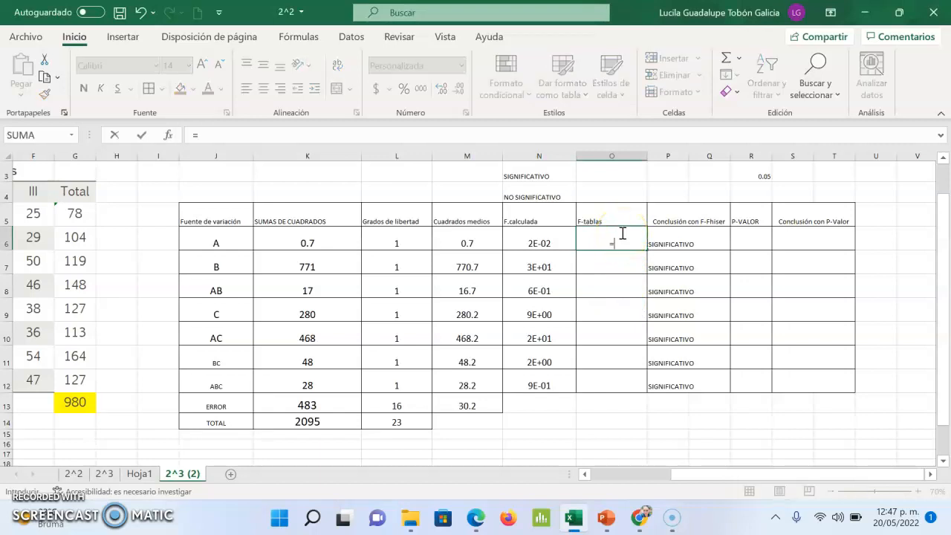
type("distr.f")
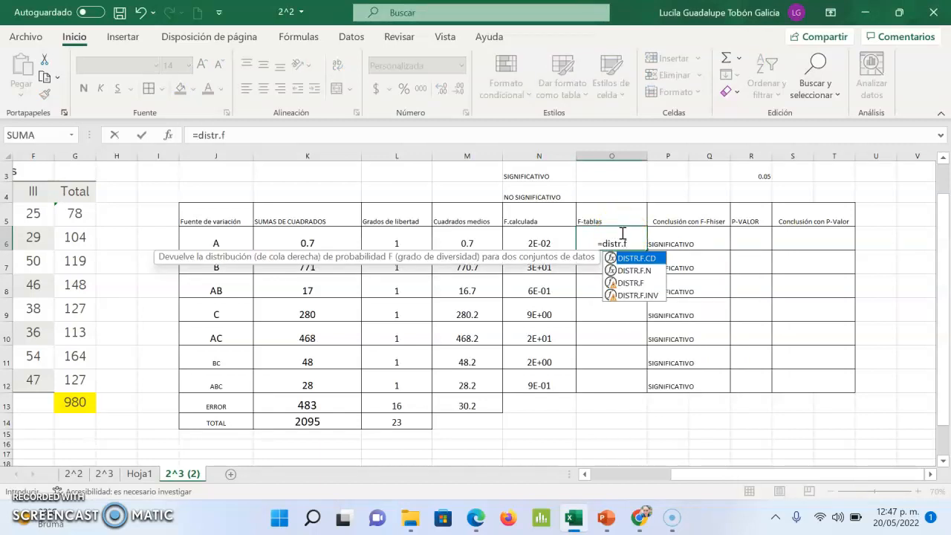
double_click(653, 294)
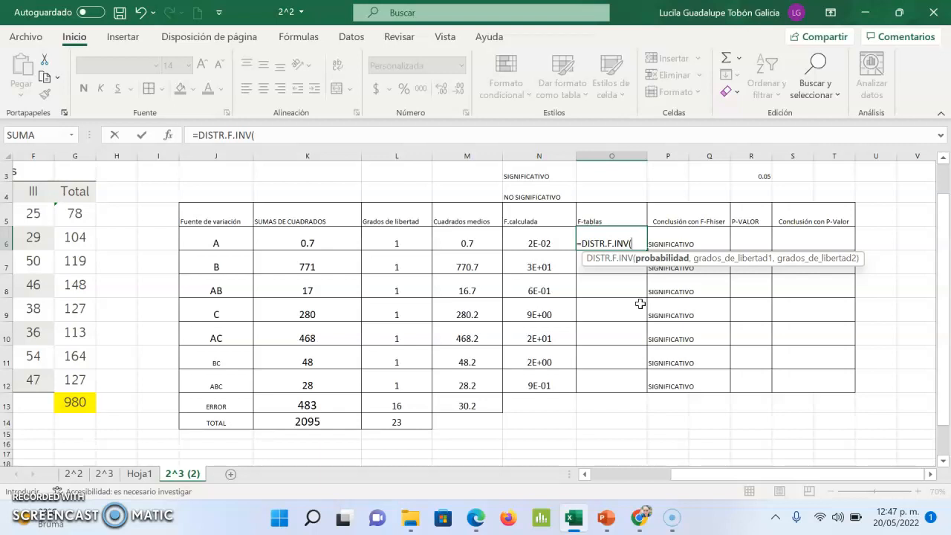
type("0.05")
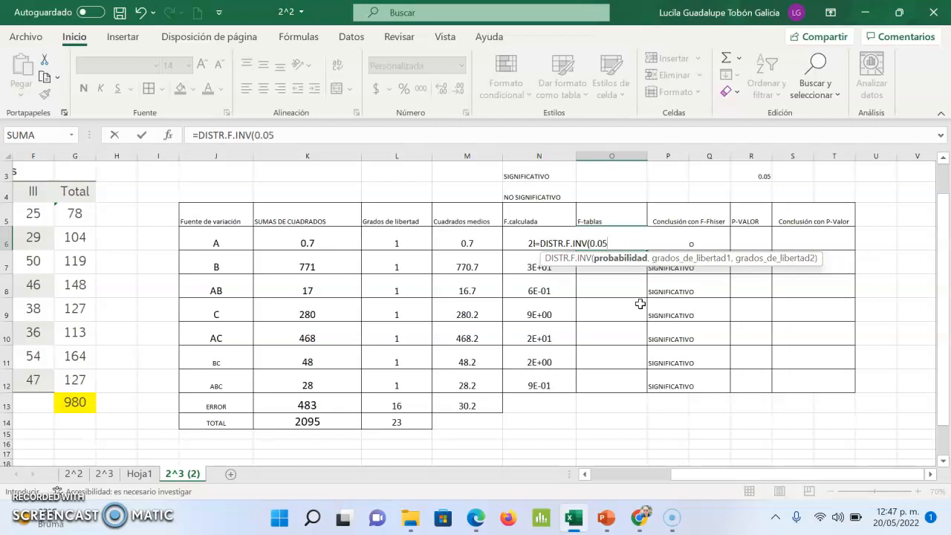
type(",")
left_click(442, 251)
left_click(409, 244)
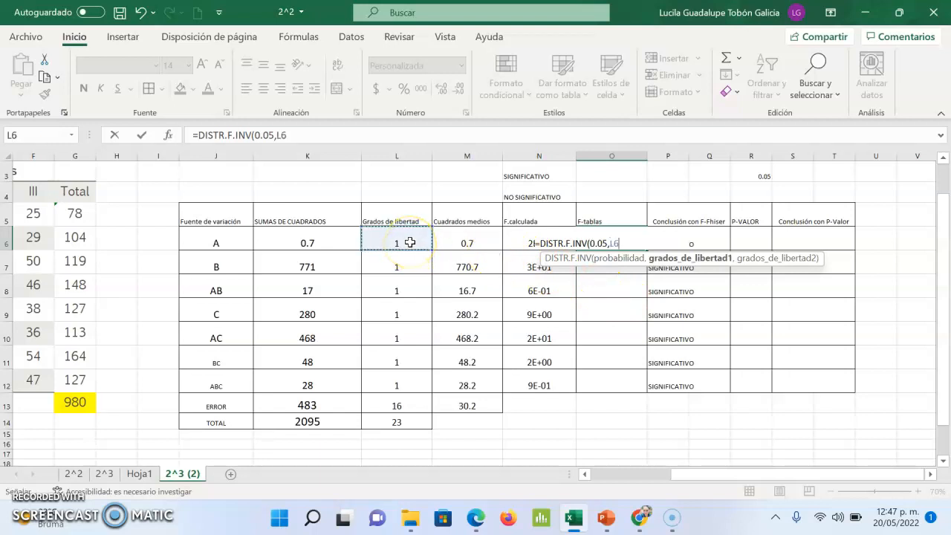
type(",")
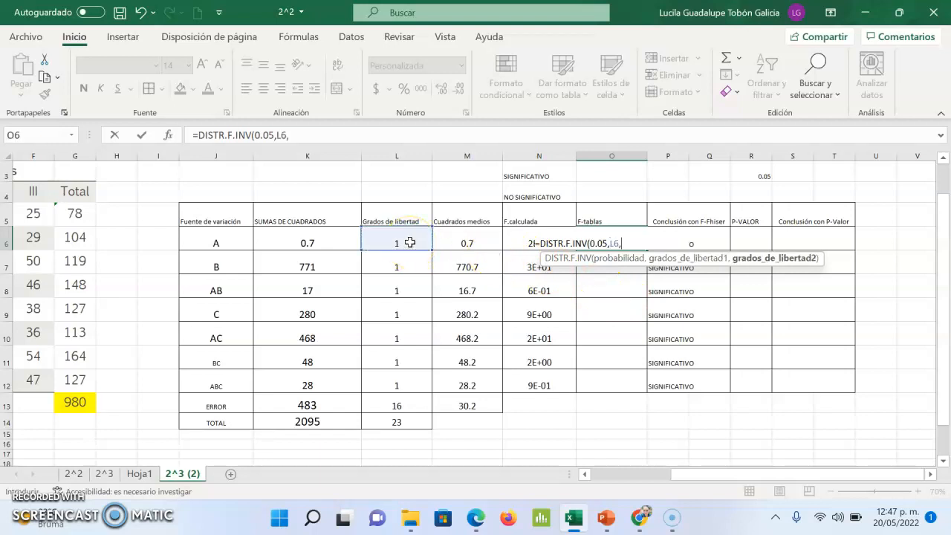
left_click(402, 399)
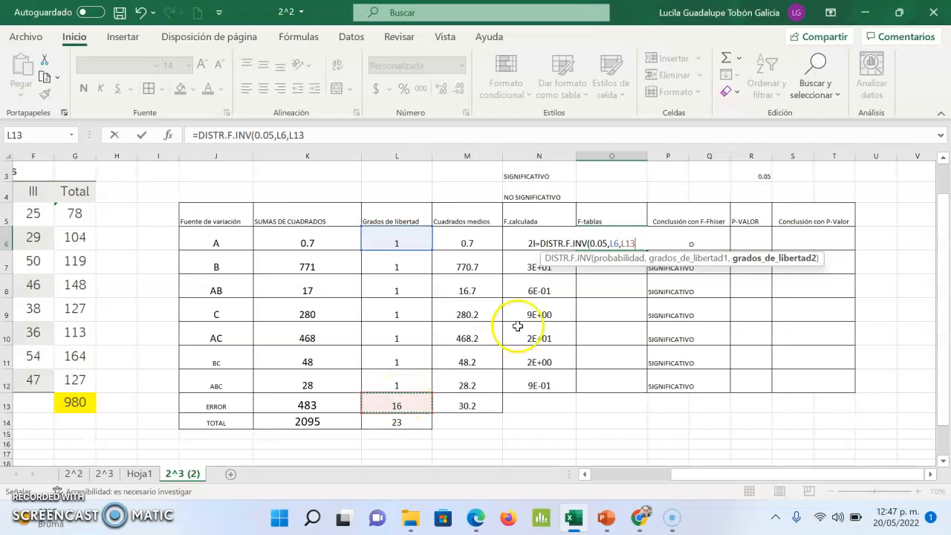
- Make the error reference absolute as $L$13, commit the tabulated F formula, and copy it from O6 down to O11
left_click(629, 245)
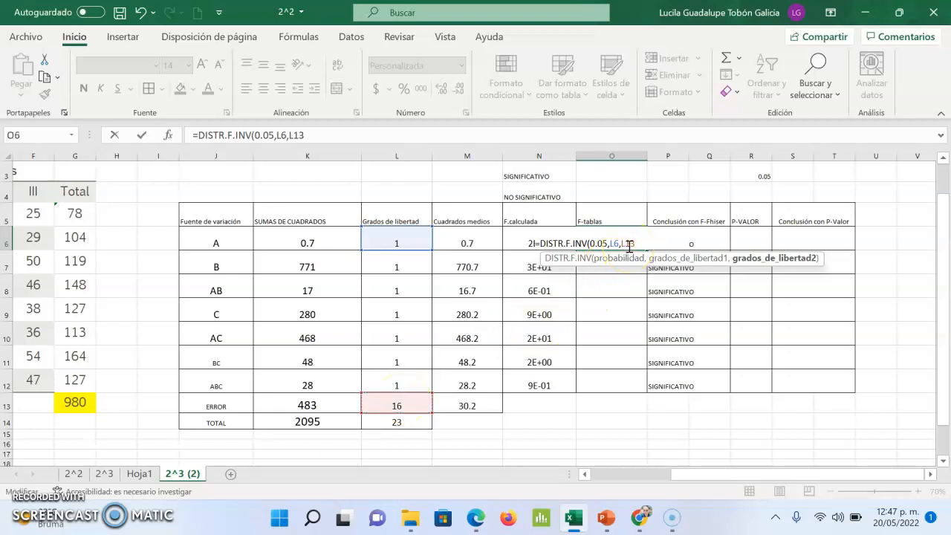
key("F4")
key("Right")
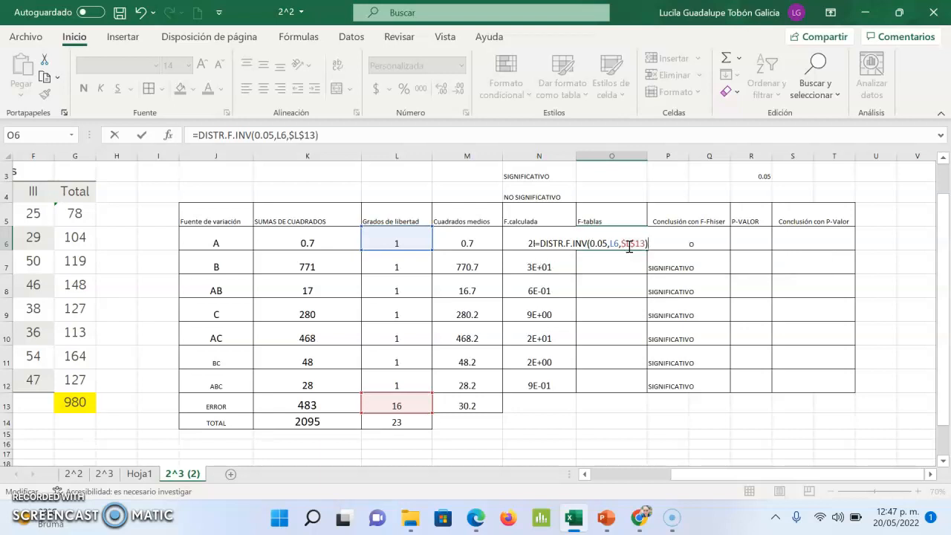
key("Return")
left_click(617, 245)
left_click_drag(645, 252, 624, 370)
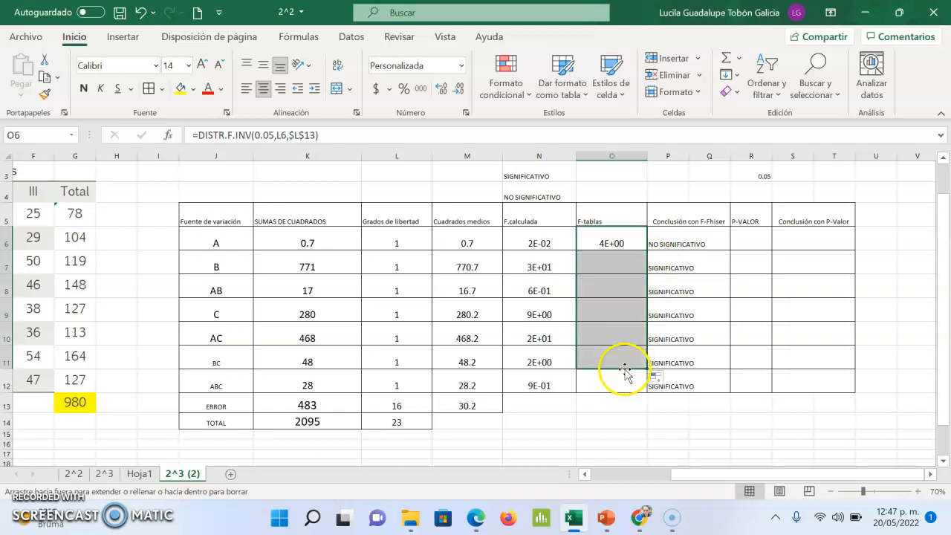
left_click(622, 431)
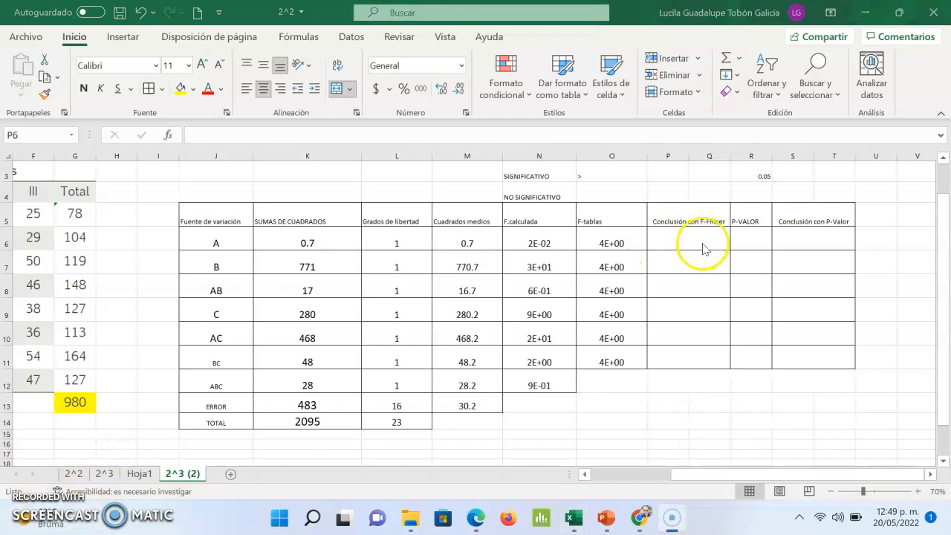
left_click(702, 244)
double_click(702, 244)
type("=si")
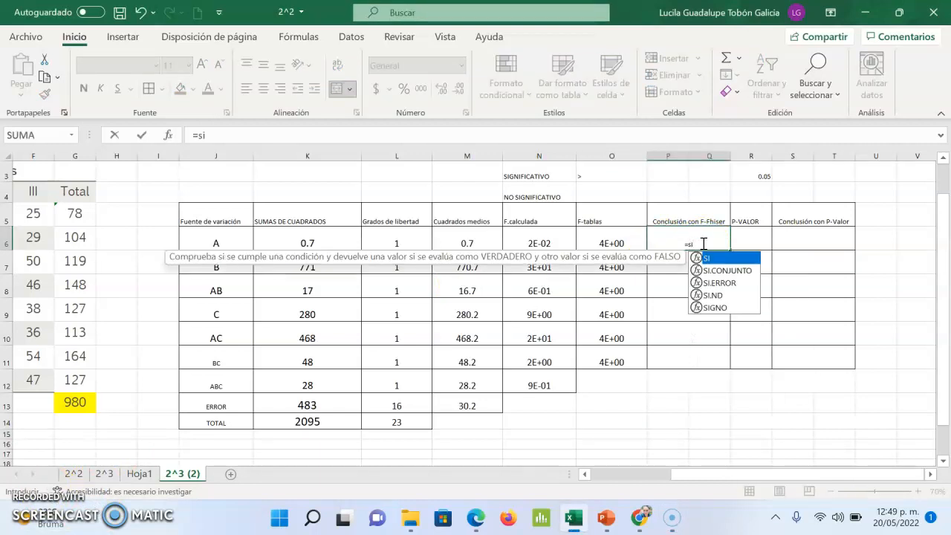
type("(")
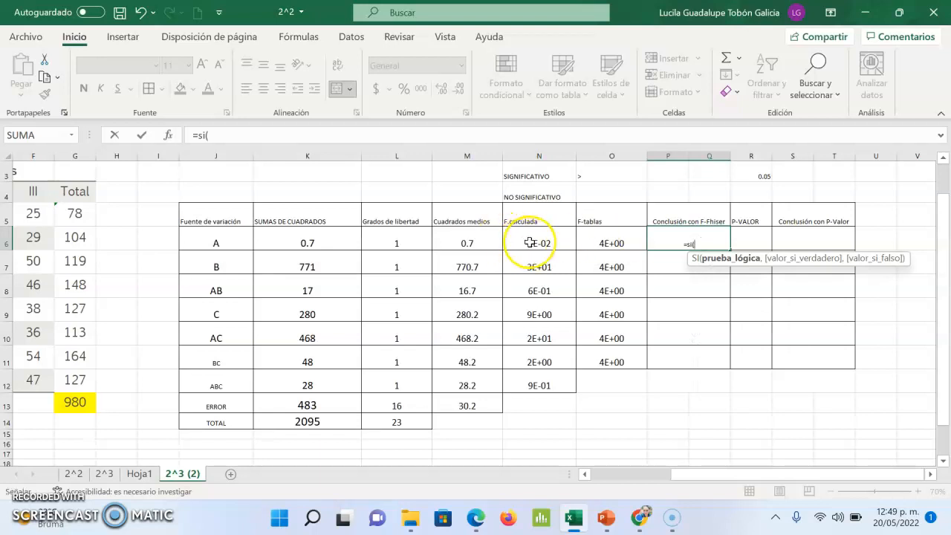
left_click(530, 243)
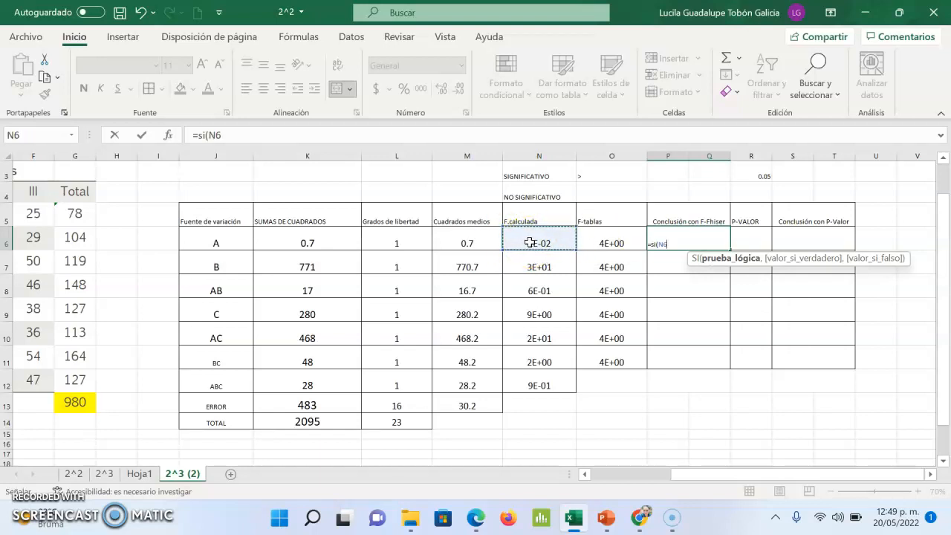
key("Escape")
- Copy the greater-than sign from the text of cell O3 and leave the cell
left_click_drag(528, 240, 605, 180)
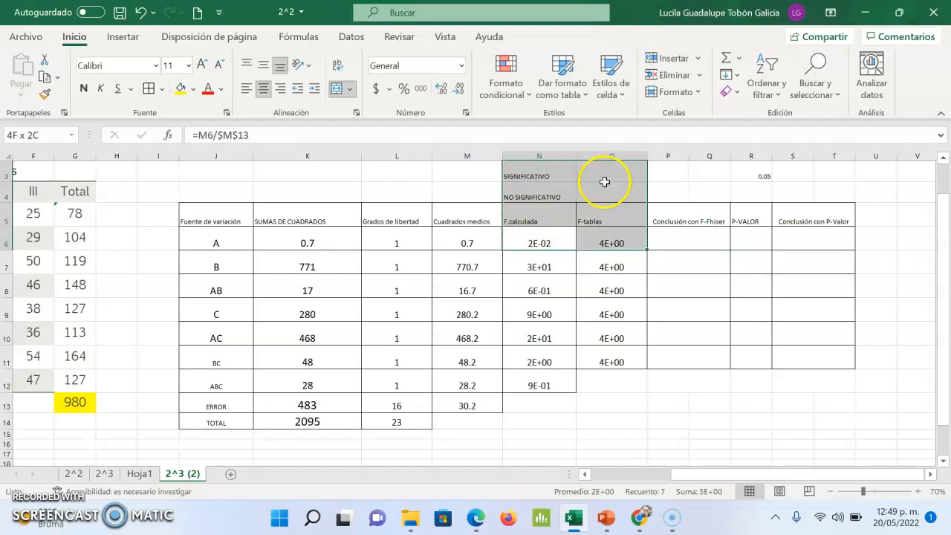
left_click(605, 187)
left_click(600, 174)
type(">")
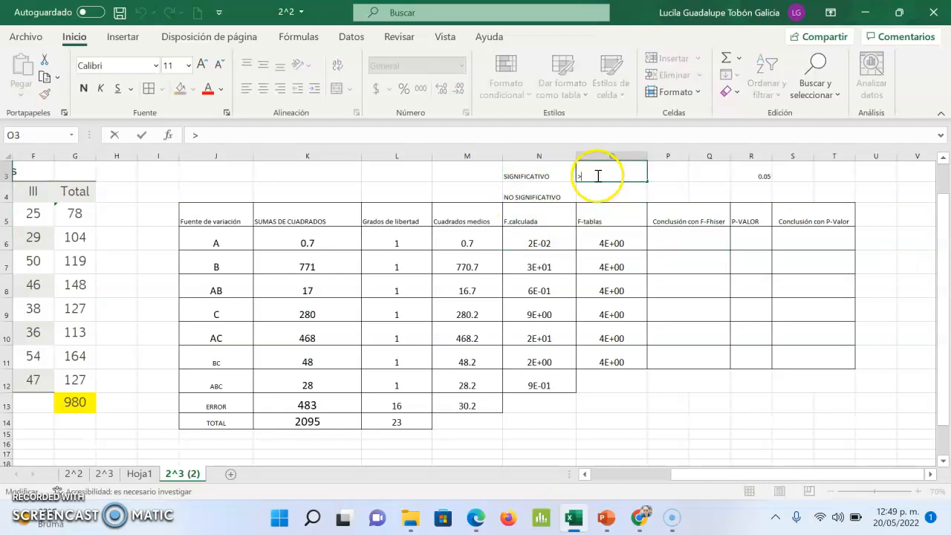
key("ctrl+c")
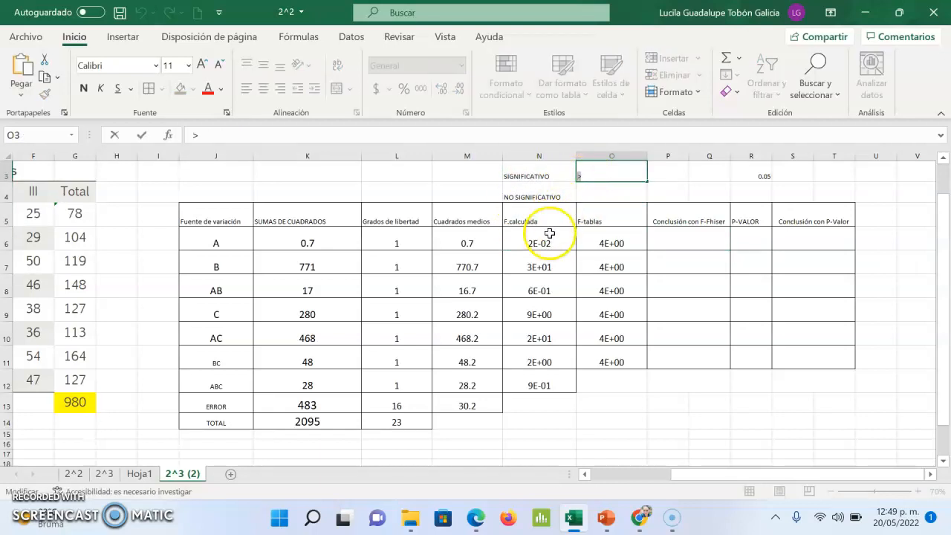
key("Escape")
- Start the F-based conclusion formula for effect A in P6 with the SI function and the logical test N6>O6
left_click(674, 238)
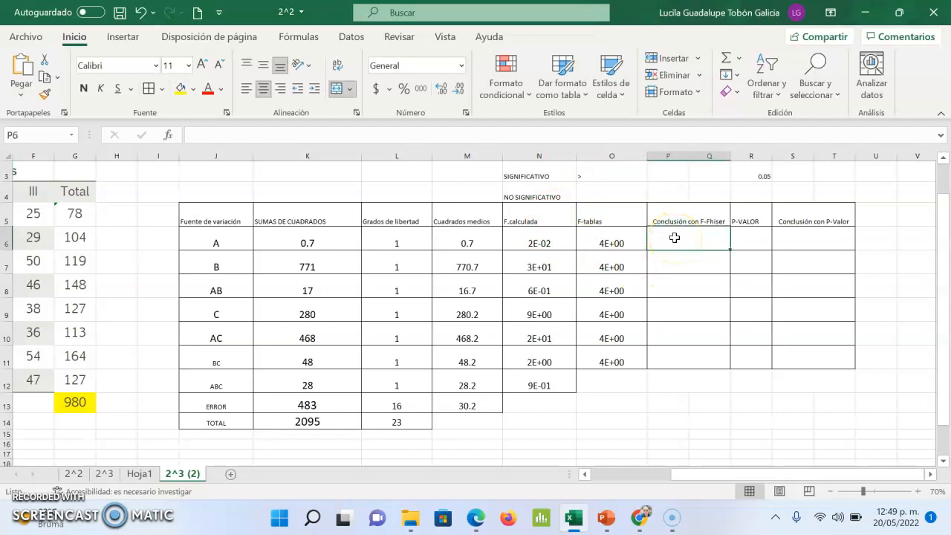
type("=si/")
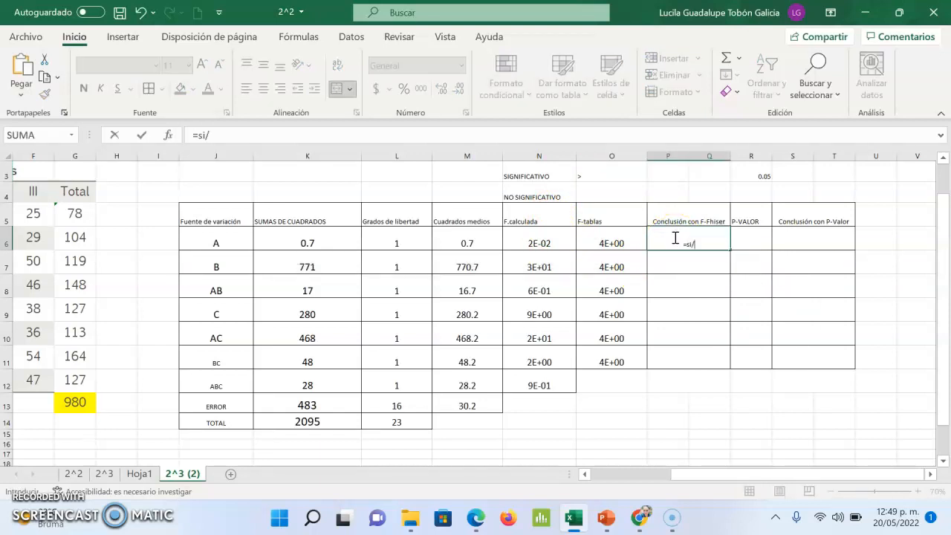
key("BackSpace")
type("/")
key("BackSpace")
type("(")
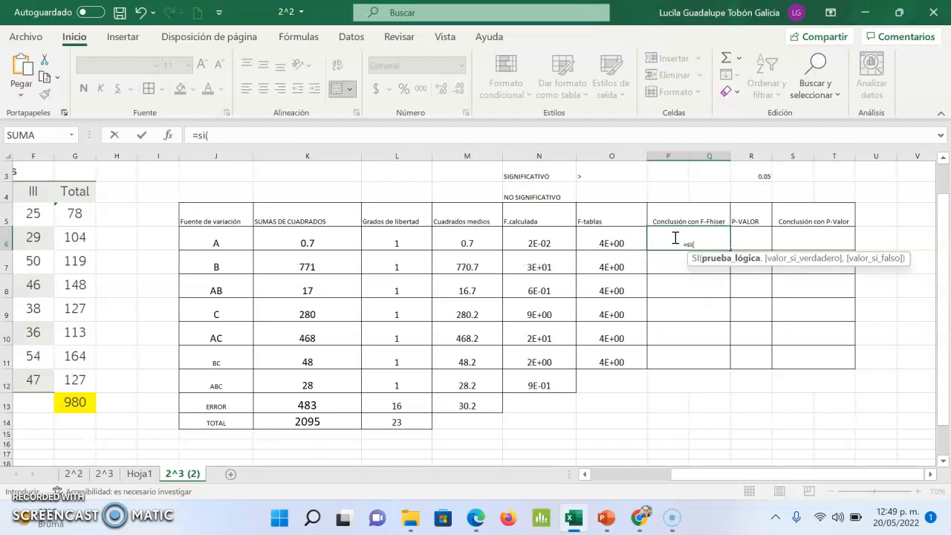
left_click(546, 243)
type(">")
left_click(608, 237)
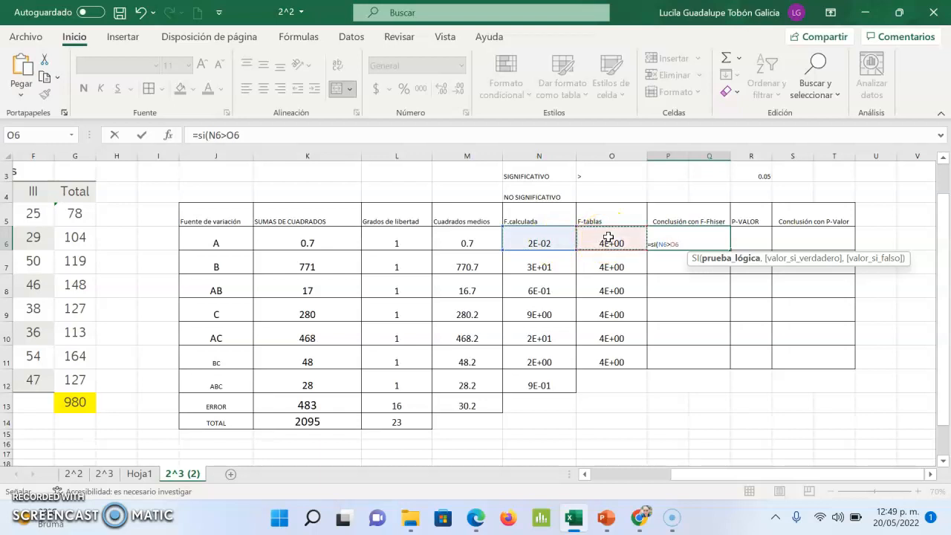
- Complete the P6 formula with N3 as the value if true and N4 as the value if false, and commit it
type(",")
left_click(532, 177)
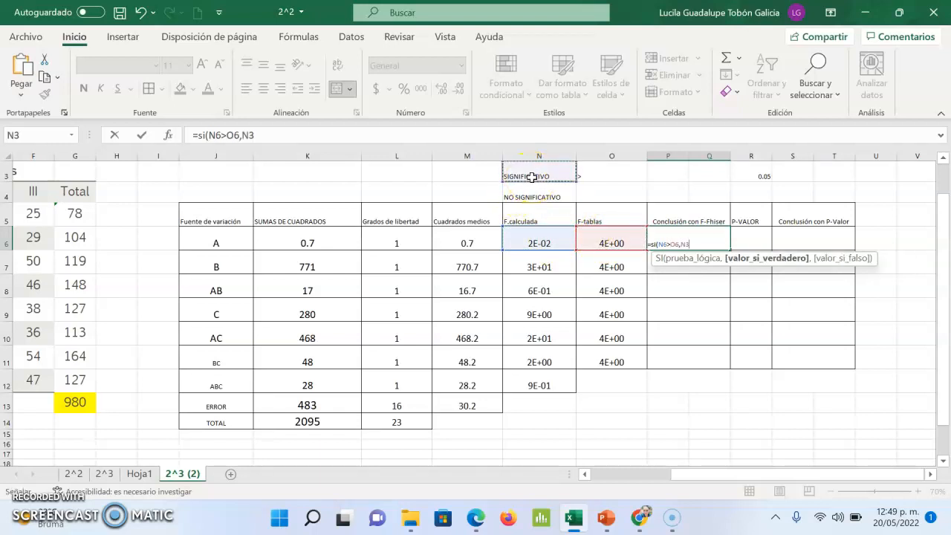
type(",")
left_click(530, 193)
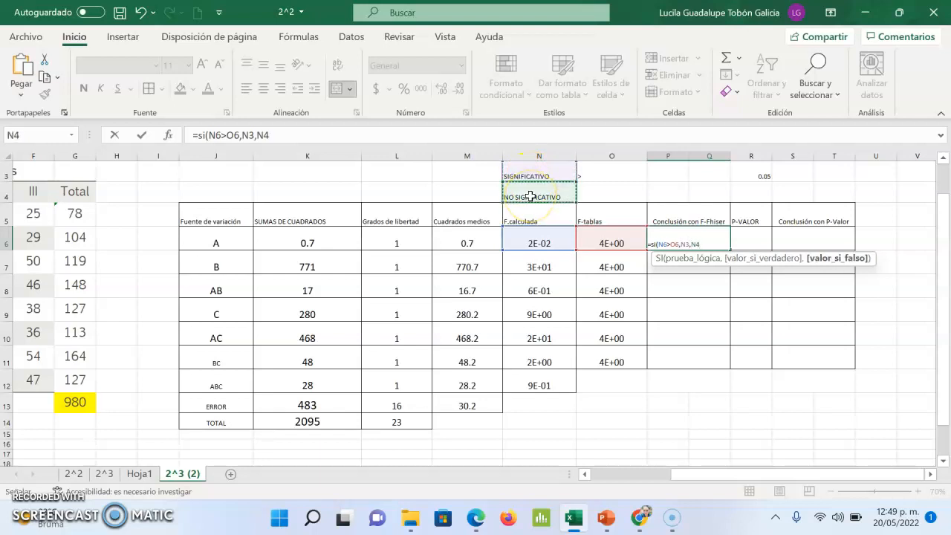
type(")")
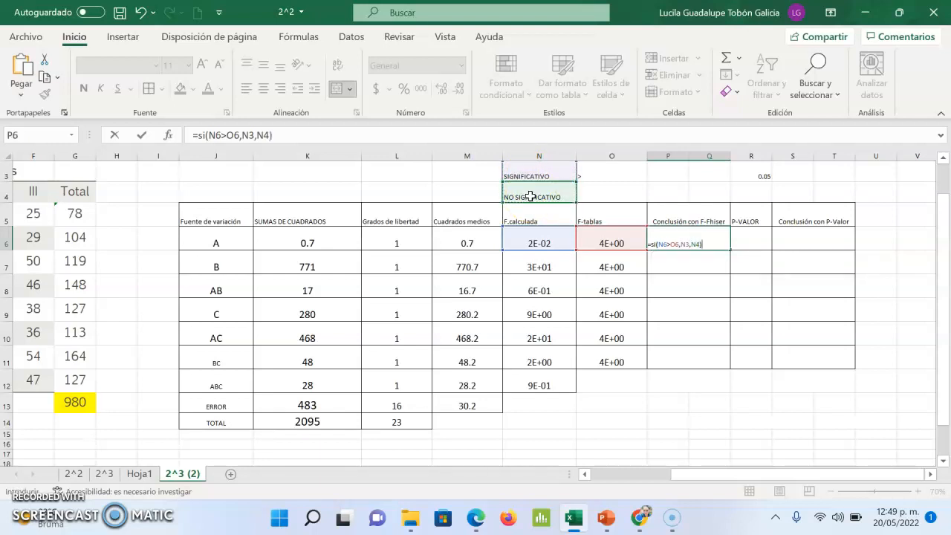
key("Return")
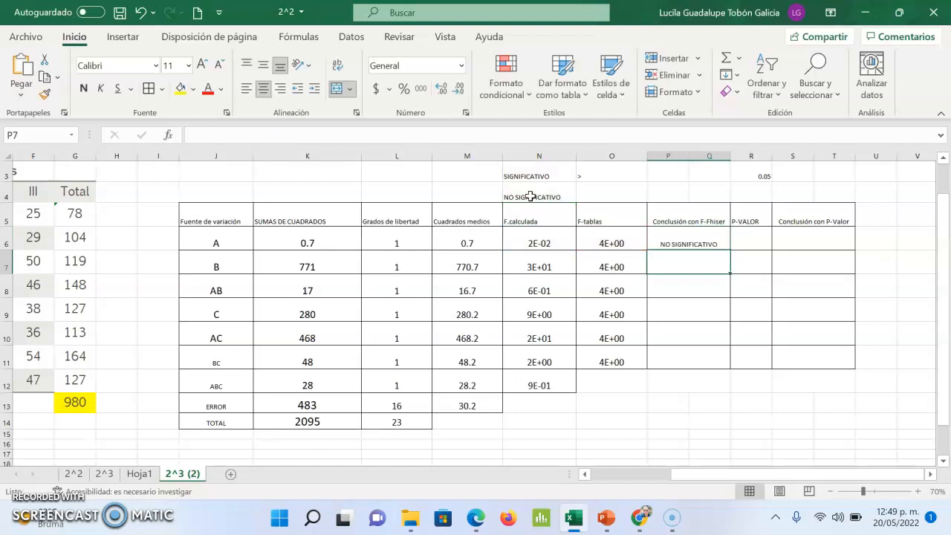